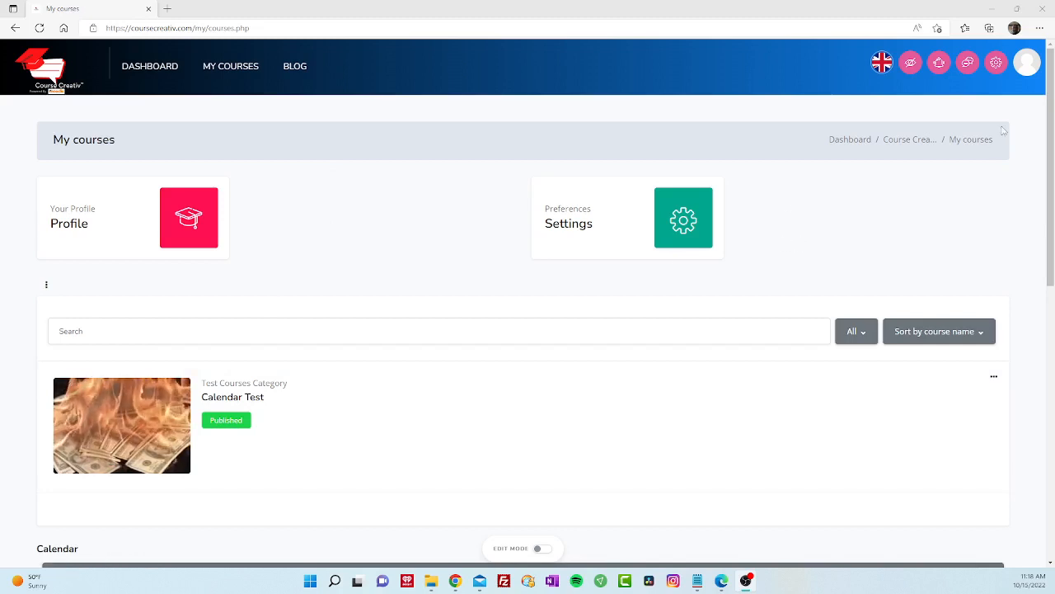
- Open the admin's Edit profile form from the account menu's preferences
{"action": "left_click", "coordinate": [1027, 73]}
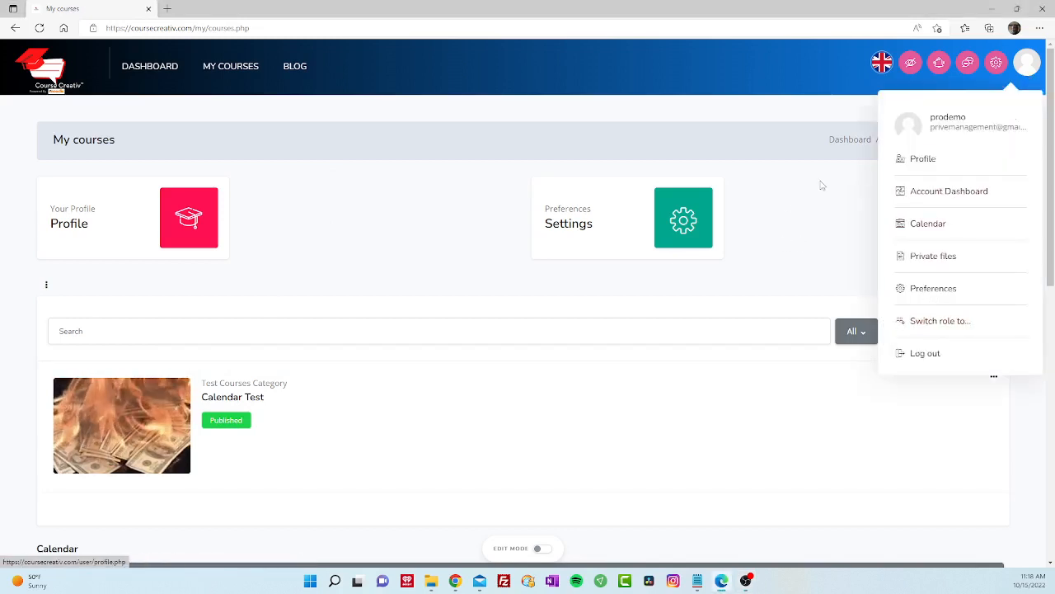
{"action": "left_click", "coordinate": [801, 198]}
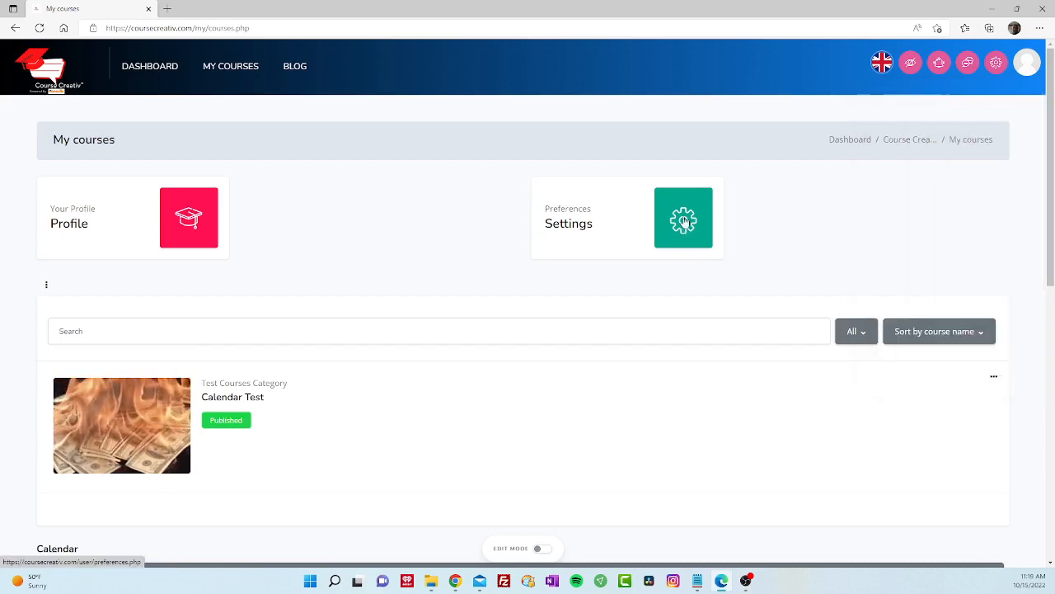
{"action": "left_click", "coordinate": [707, 237]}
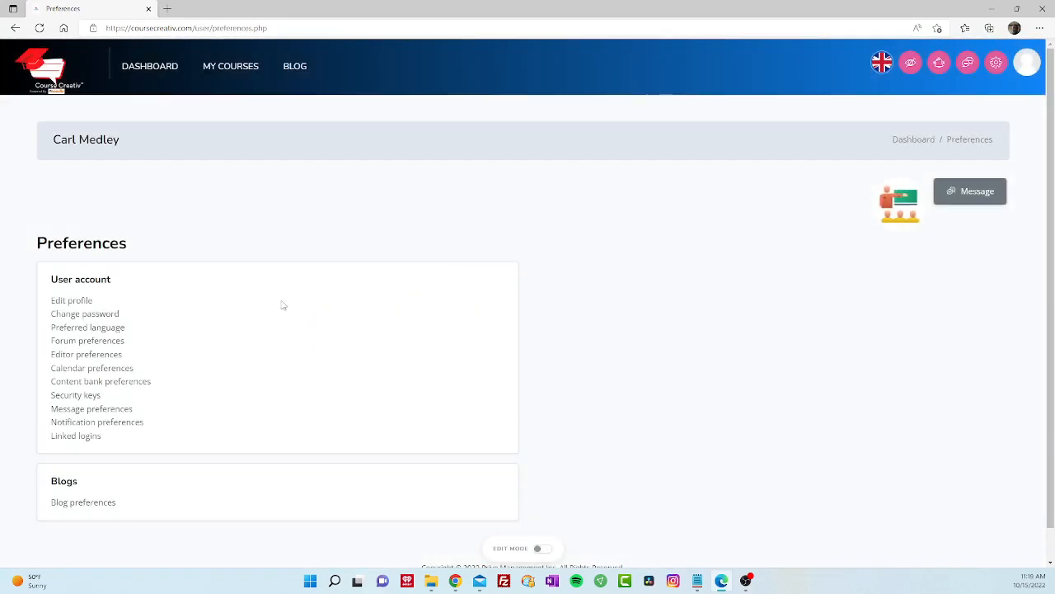
{"action": "left_click", "coordinate": [86, 302]}
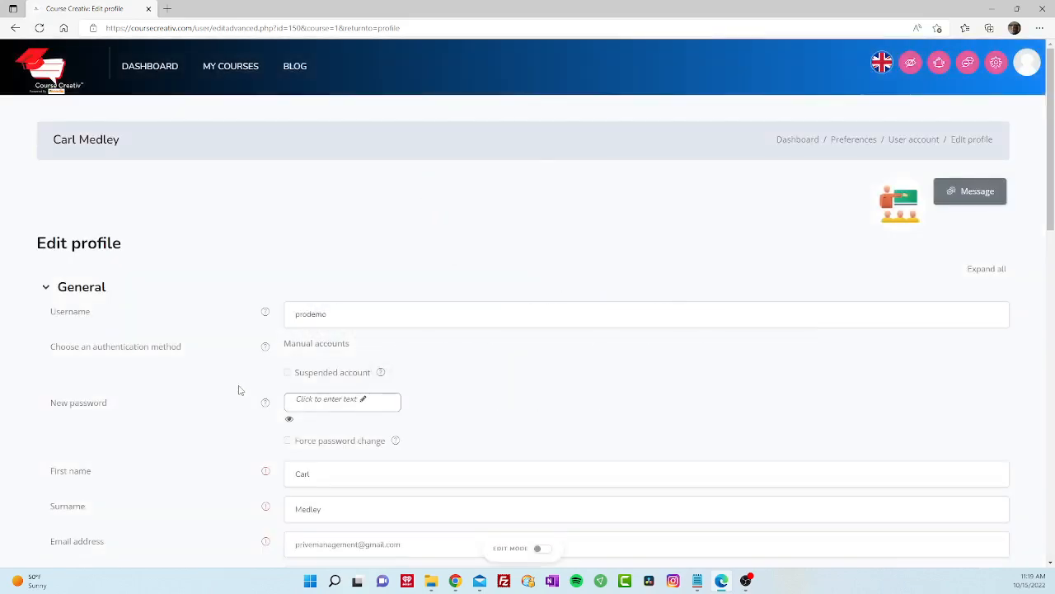
- Confirm Instructor ID 150 under Other fields, update the profile, and return to the Dashboard
{"action": "scroll", "coordinate": [238, 388], "scroll_direction": "down", "scroll_amount": 3}
{"action": "scroll", "coordinate": [230, 398], "scroll_direction": "down", "scroll_amount": 15}
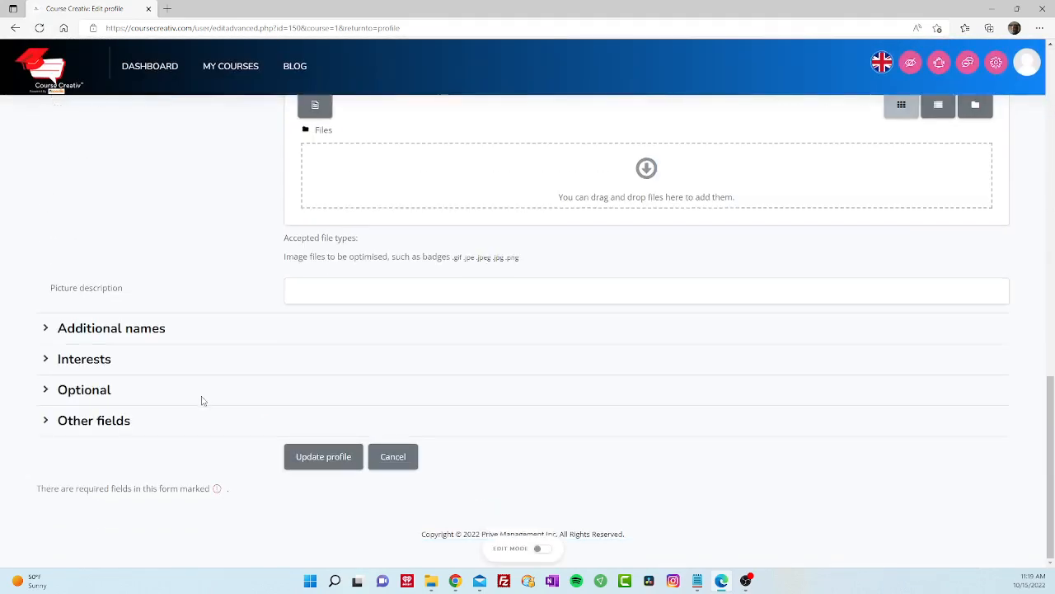
{"action": "left_click", "coordinate": [121, 425]}
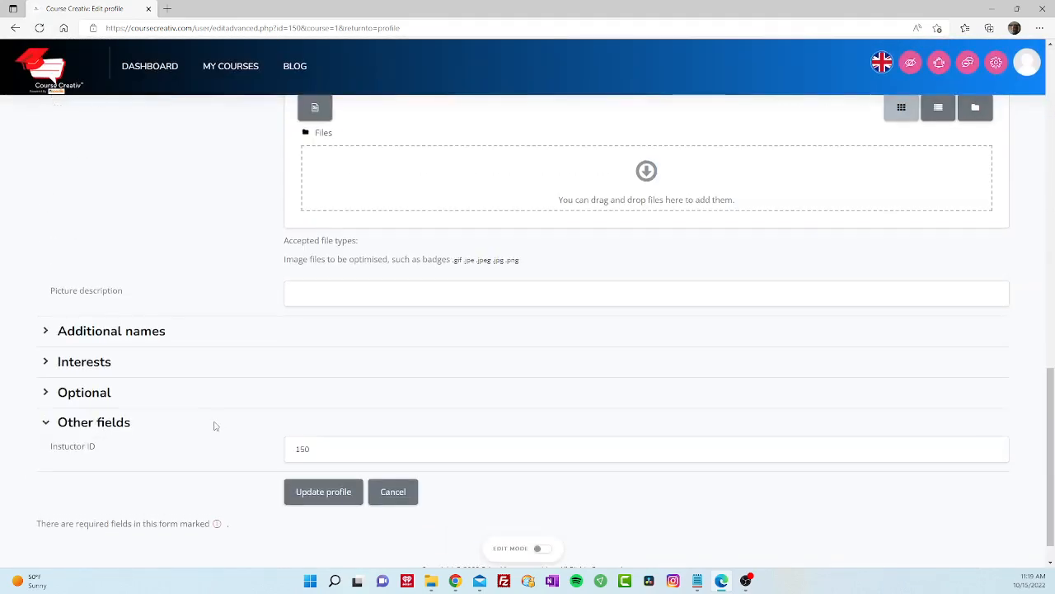
{"action": "left_click_drag", "start_coordinate": [299, 449], "coordinate": [296, 449]}
{"action": "left_click", "coordinate": [321, 493]}
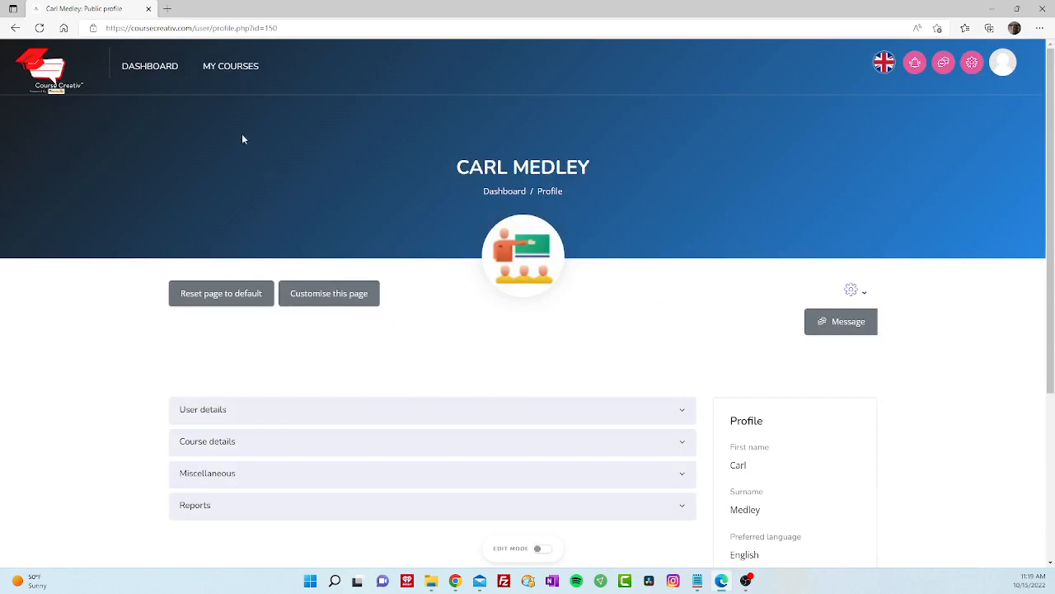
{"action": "left_click", "coordinate": [161, 70]}
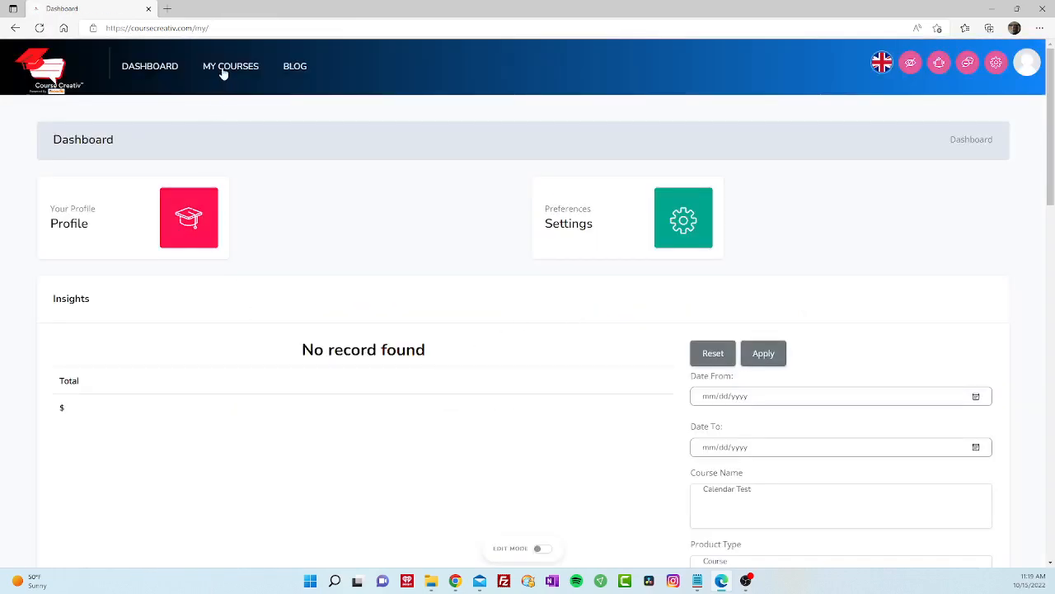
- Open Calendar Test from My courses and show its Enrolled users list under Administration > Users
{"action": "left_click", "coordinate": [222, 72]}
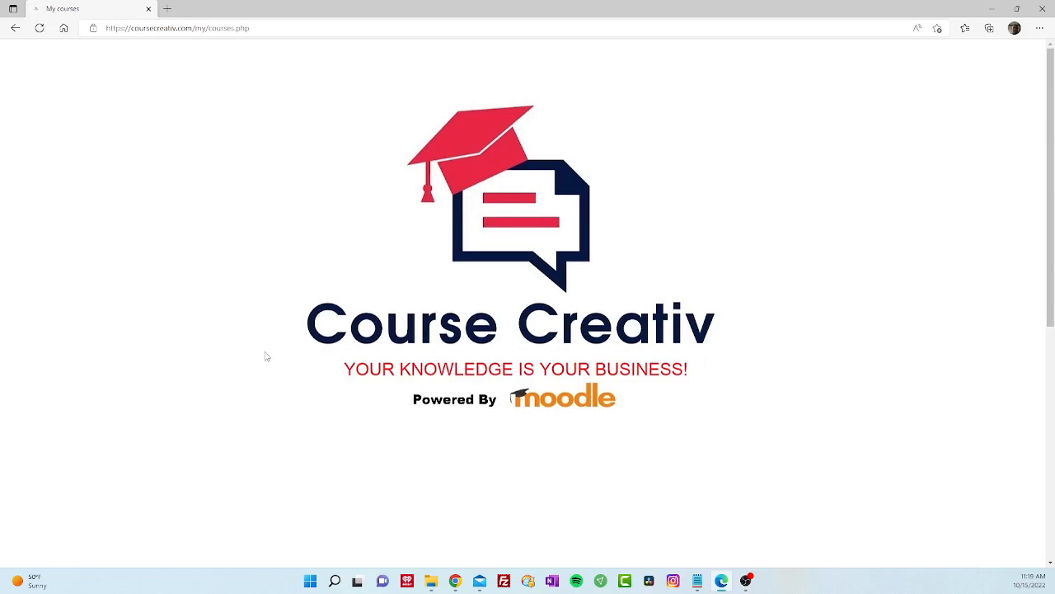
{"action": "mouse_move", "coordinate": [113, 435]}
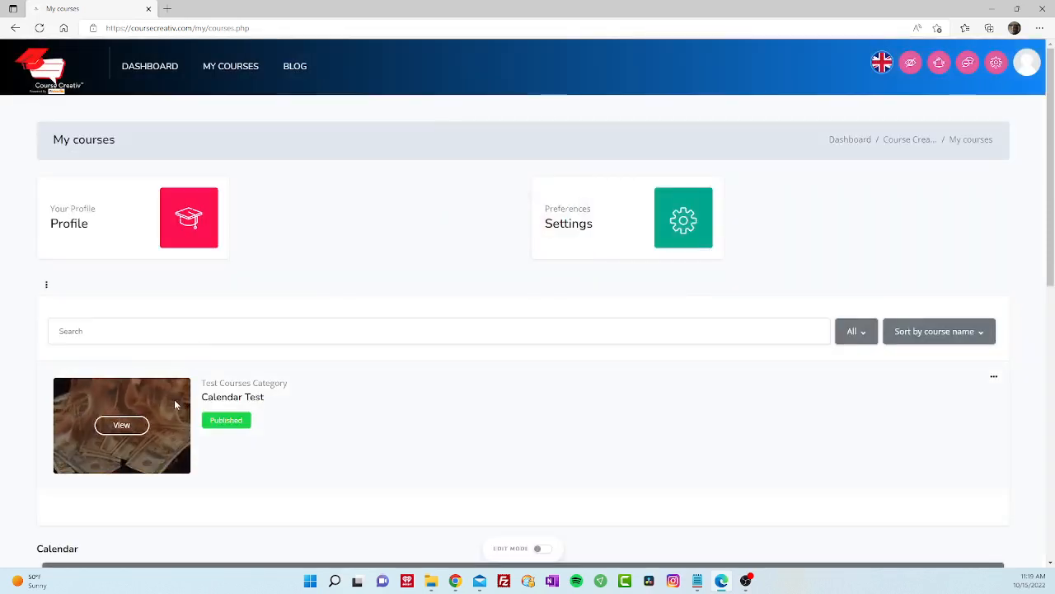
{"action": "left_click", "coordinate": [122, 426]}
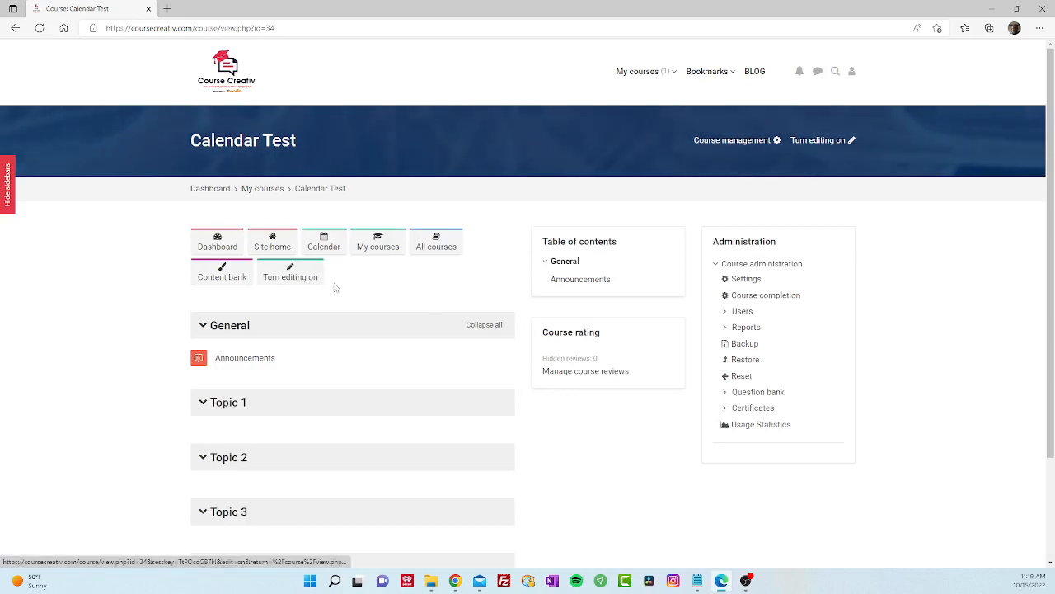
{"action": "left_click", "coordinate": [745, 311]}
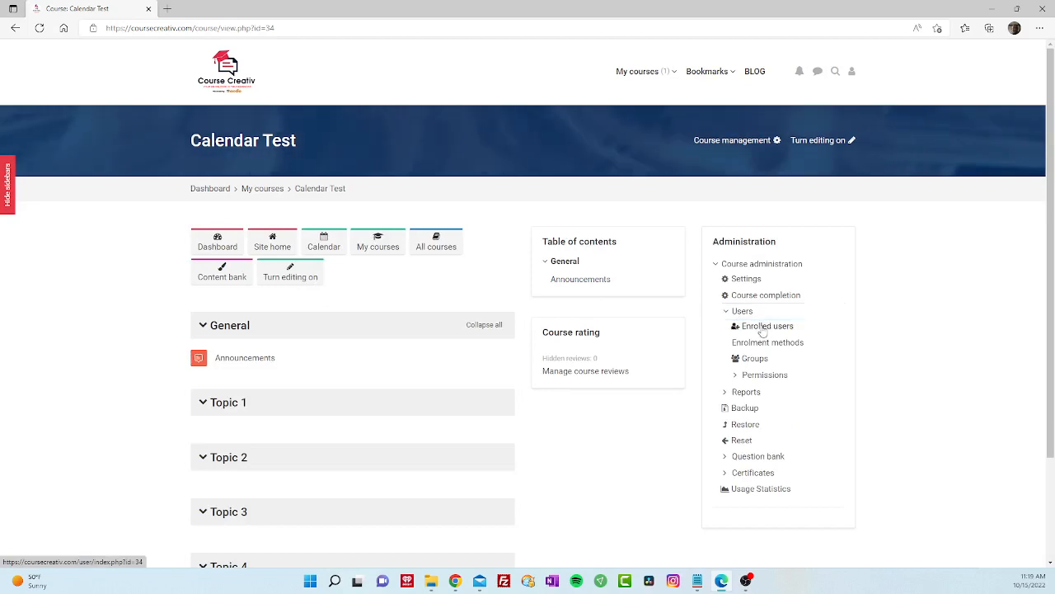
{"action": "left_click", "coordinate": [763, 327]}
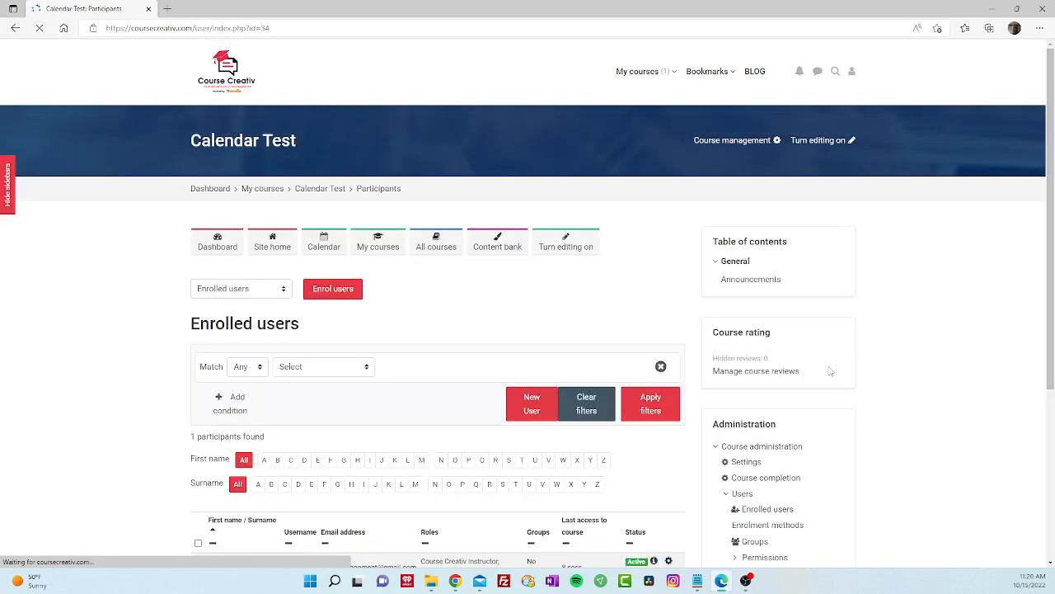
{"action": "left_click", "coordinate": [532, 412]}
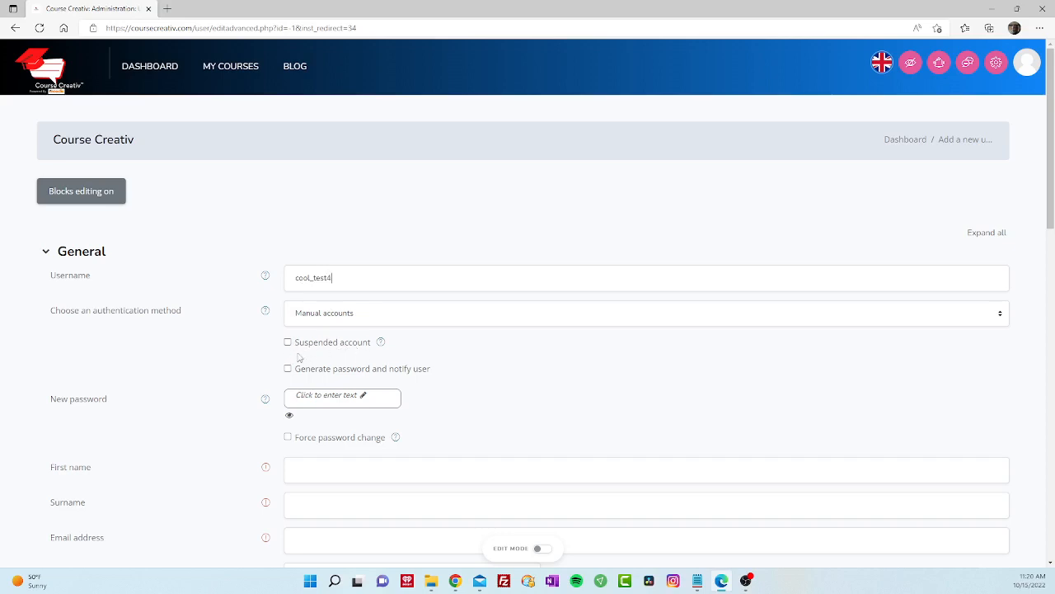
- Enter and save a new password for the new manual-accounts user
{"action": "scroll", "coordinate": [250, 379], "scroll_direction": "down", "scroll_amount": 1}
{"action": "scroll", "coordinate": [250, 378], "scroll_direction": "down", "scroll_amount": 1}
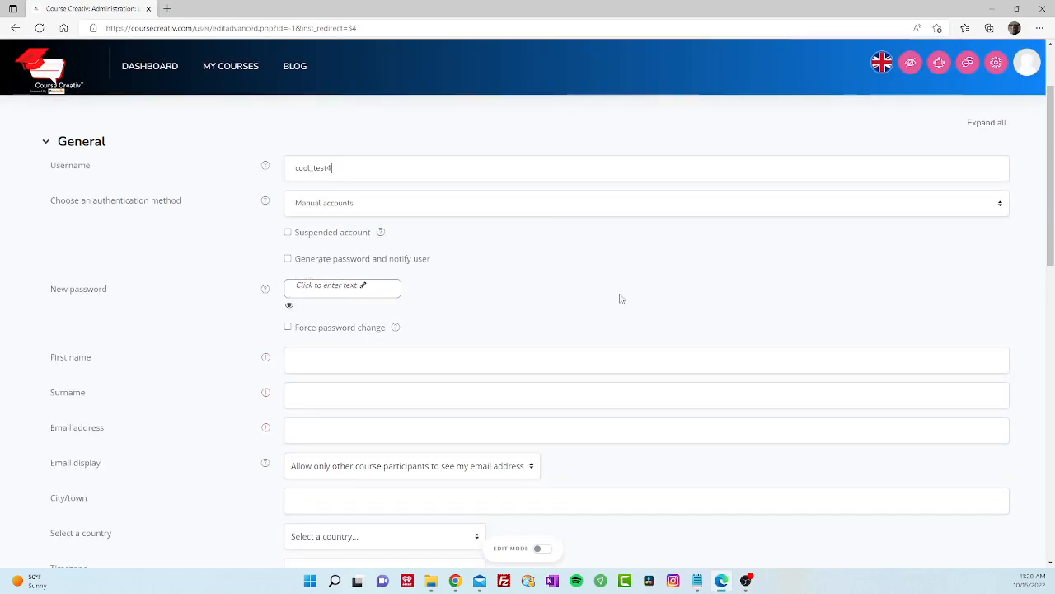
{"action": "left_click", "coordinate": [360, 284]}
{"action": "type", "text": "P"}
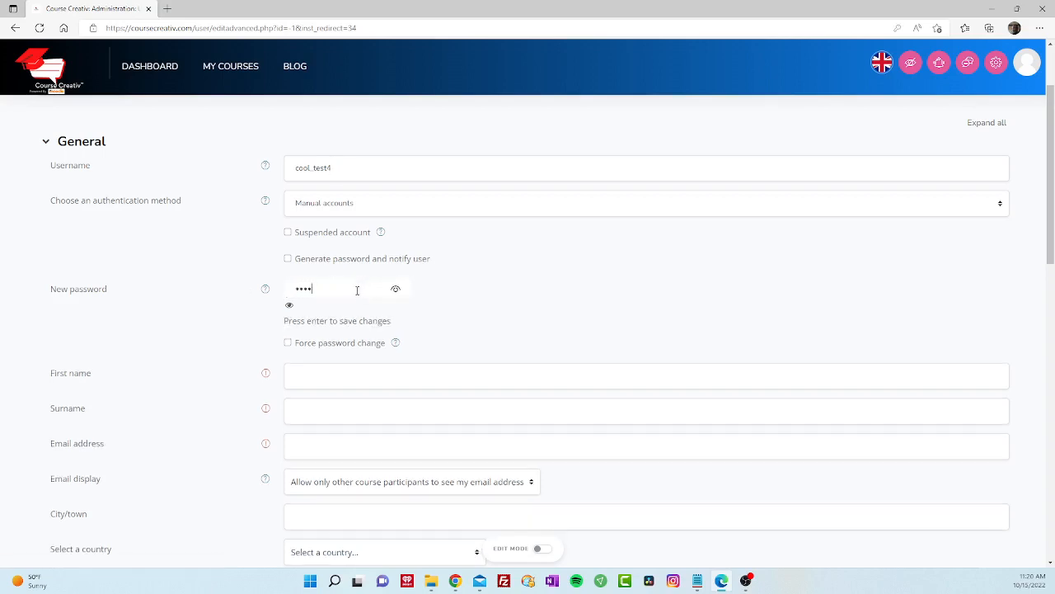
{"action": "key", "text": "Return"}
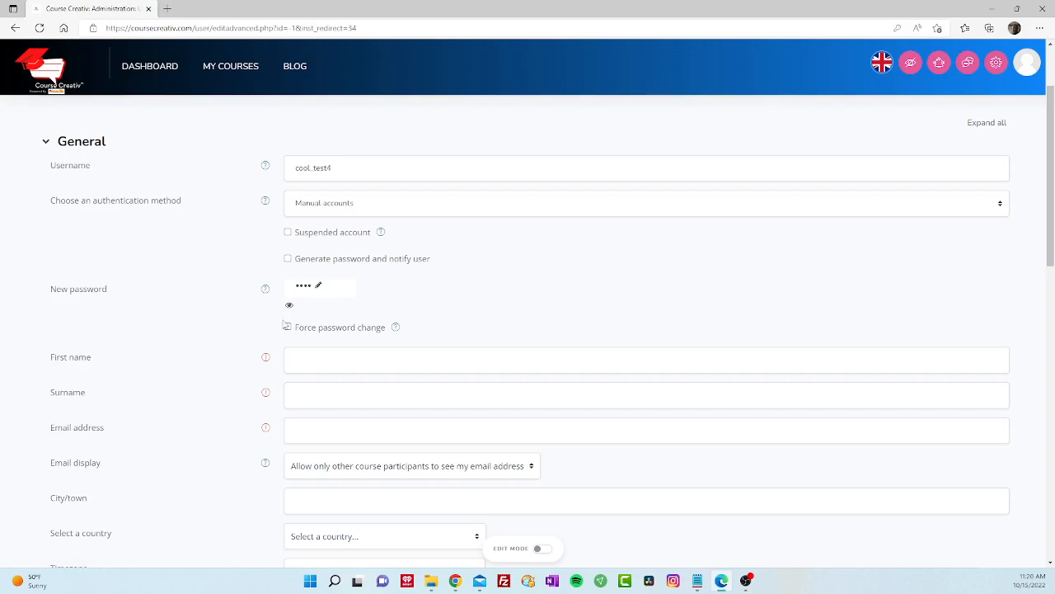
{"action": "scroll", "coordinate": [184, 367], "scroll_direction": "down", "scroll_amount": 1}
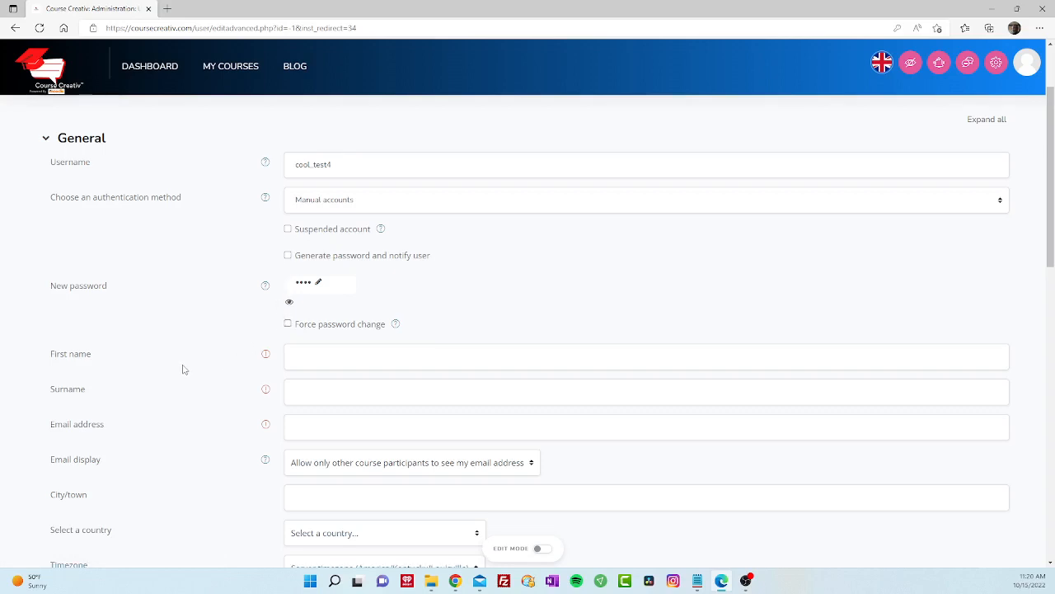
- Enter the new user's first name and surname, correcting a typo in the surname
{"action": "left_click", "coordinate": [328, 250]}
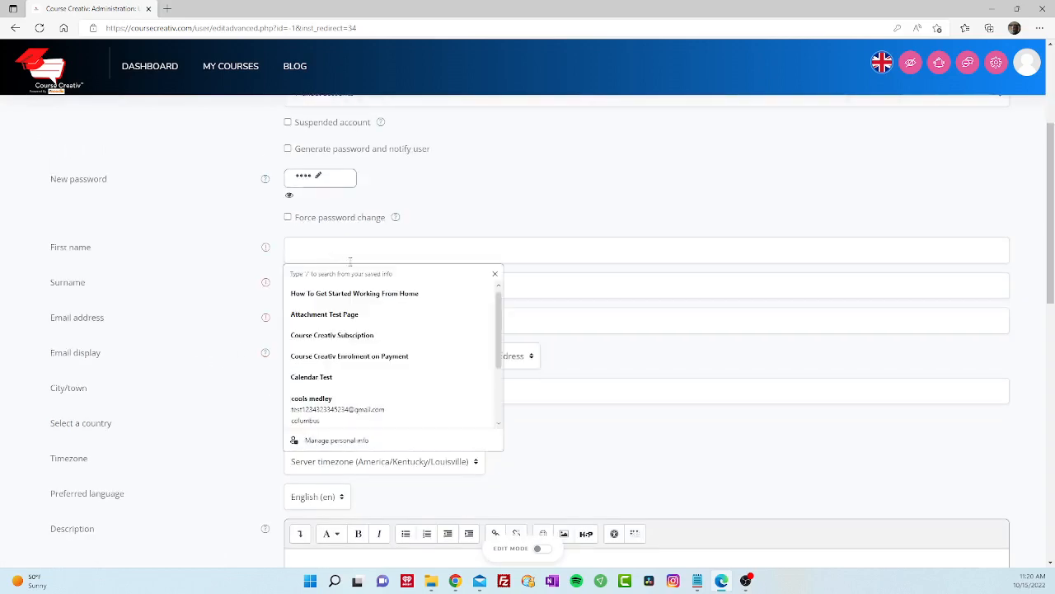
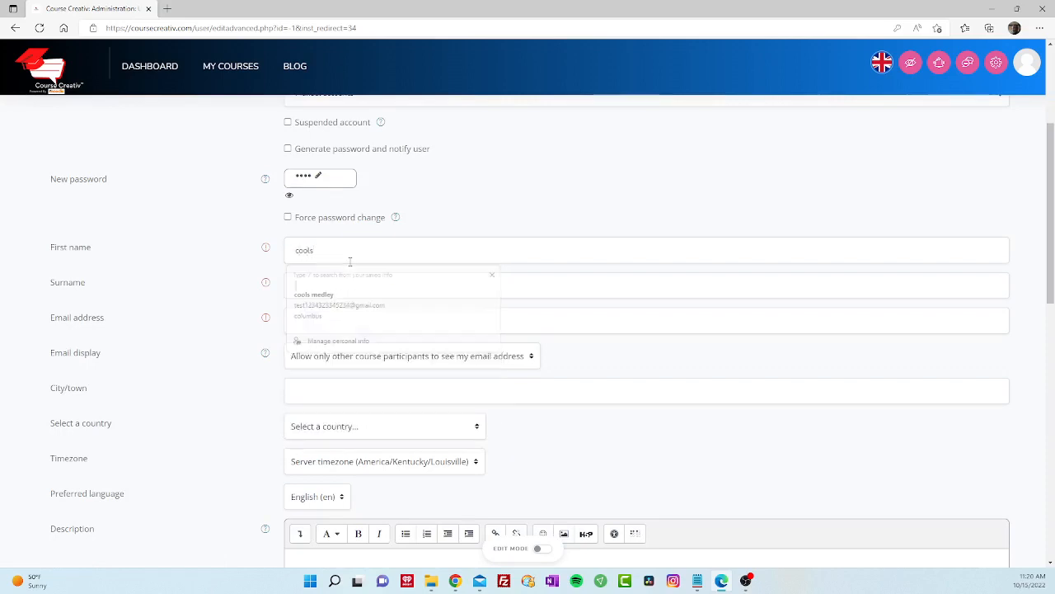
{"action": "key", "text": "Tab"}
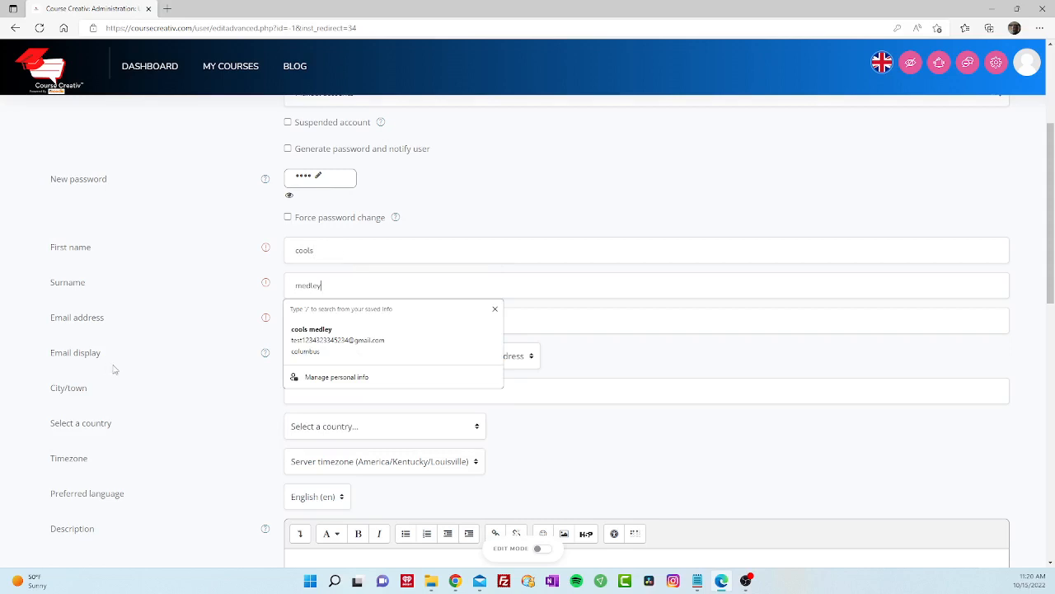
- Fill the email address, city and country United States from the browser's saved info
{"action": "left_click", "coordinate": [162, 337]}
{"action": "left_click", "coordinate": [316, 324]}
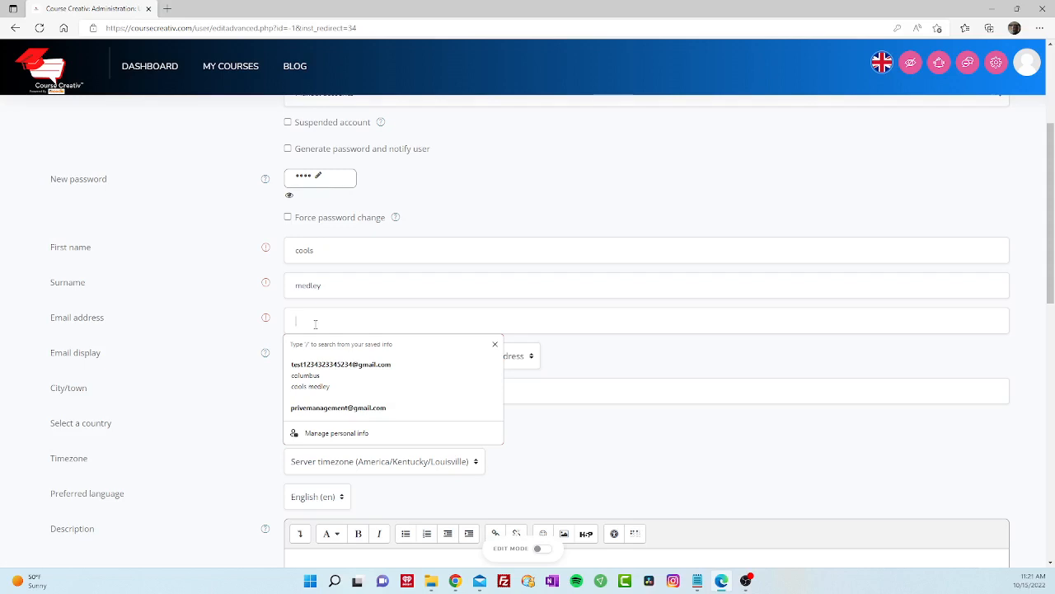
{"action": "left_click", "coordinate": [334, 365]}
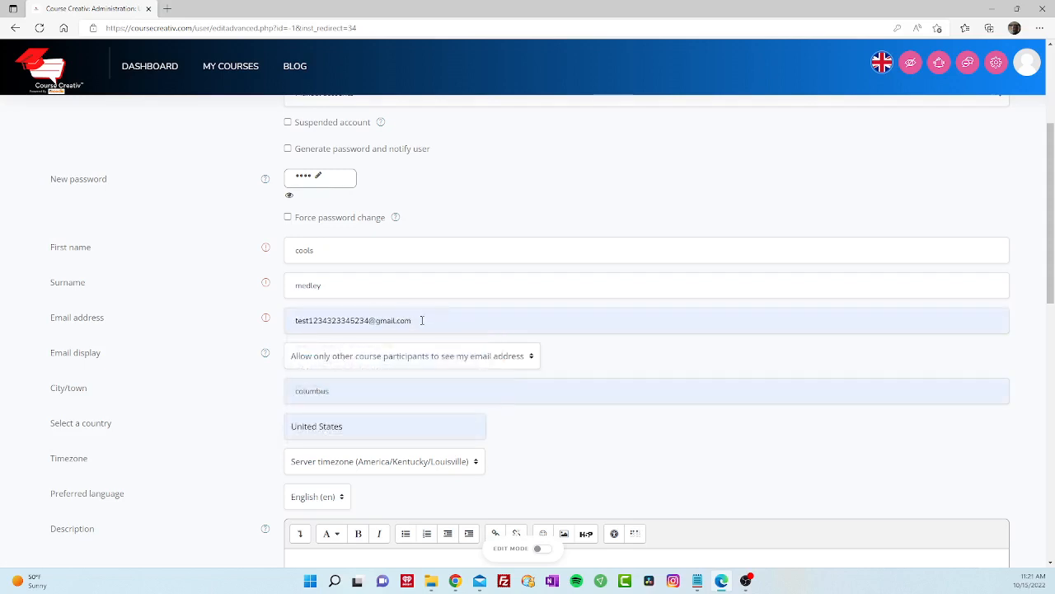
{"action": "left_click_drag", "start_coordinate": [421, 320], "coordinate": [274, 319]}
{"action": "left_click", "coordinate": [212, 324]}
- Leave the Email display setting unchanged and move down to the User picture section
{"action": "scroll", "coordinate": [256, 368], "scroll_direction": "down", "scroll_amount": 1}
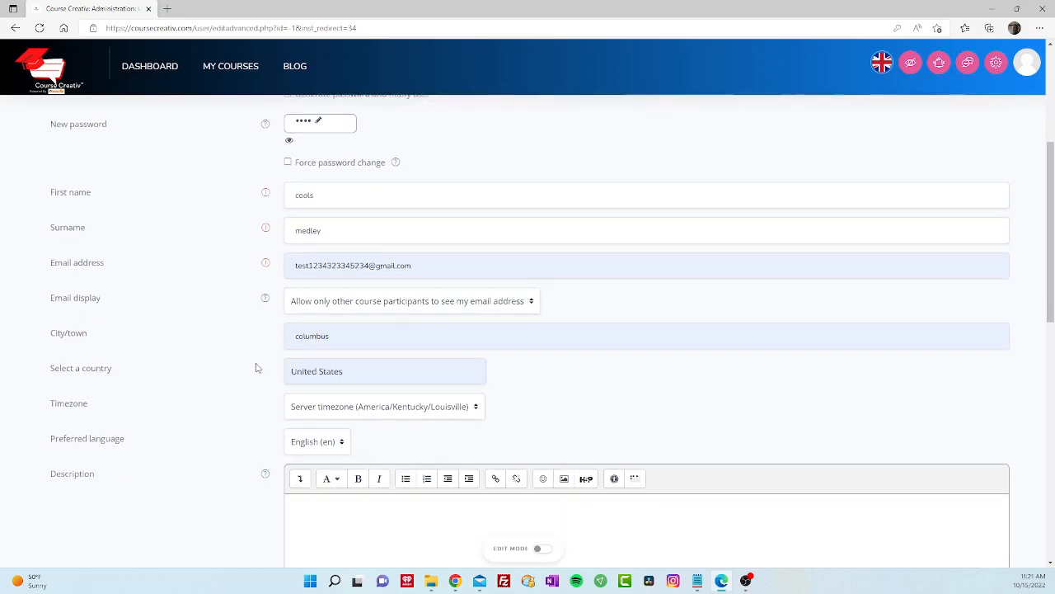
{"action": "left_click", "coordinate": [491, 306]}
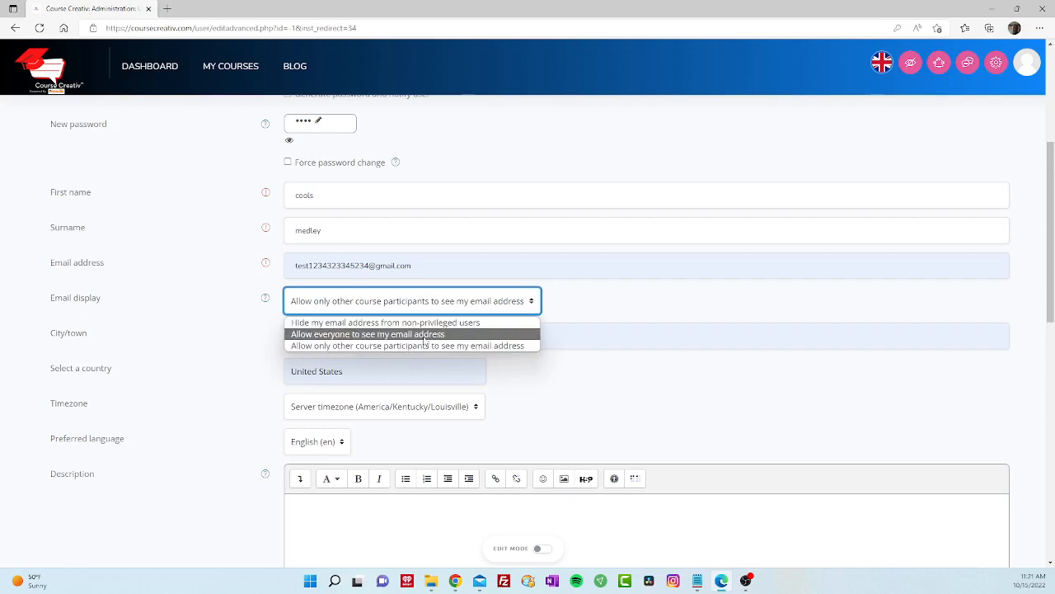
{"action": "left_click", "coordinate": [209, 348]}
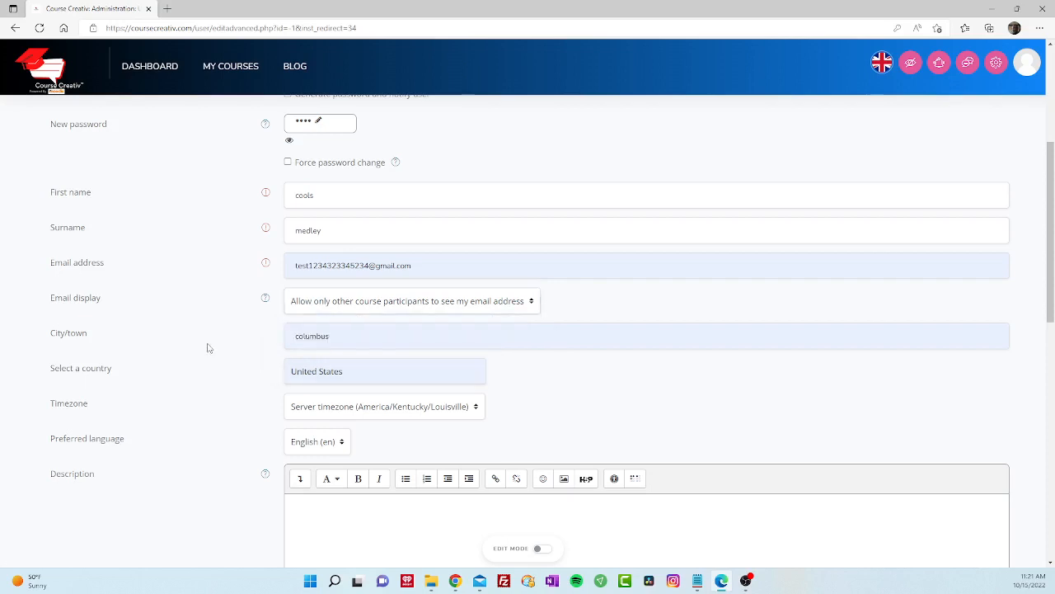
{"action": "scroll", "coordinate": [248, 367], "scroll_direction": "down", "scroll_amount": 3}
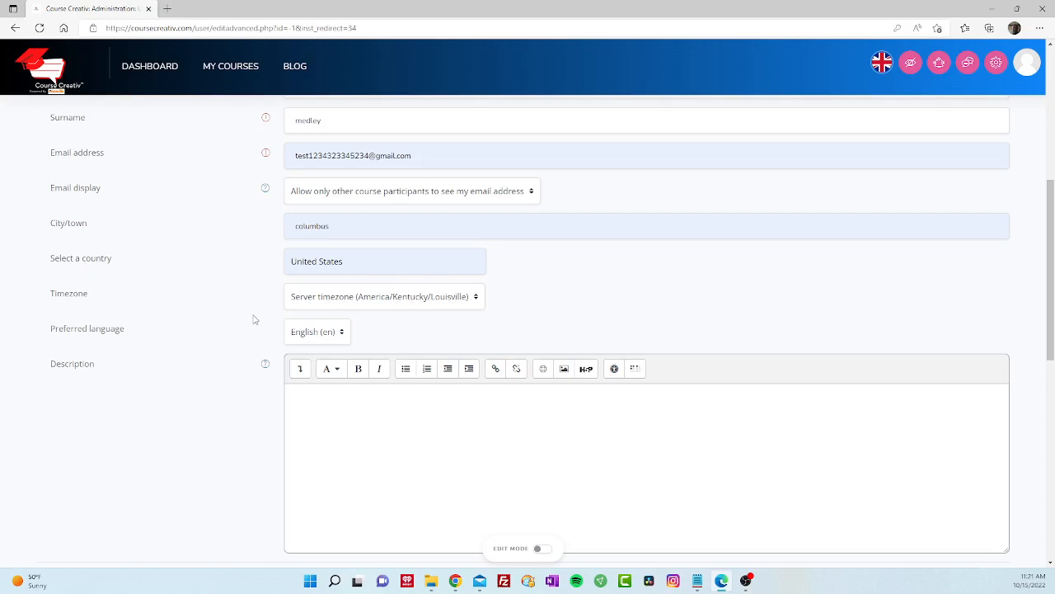
{"action": "scroll", "coordinate": [254, 319], "scroll_direction": "down", "scroll_amount": 1}
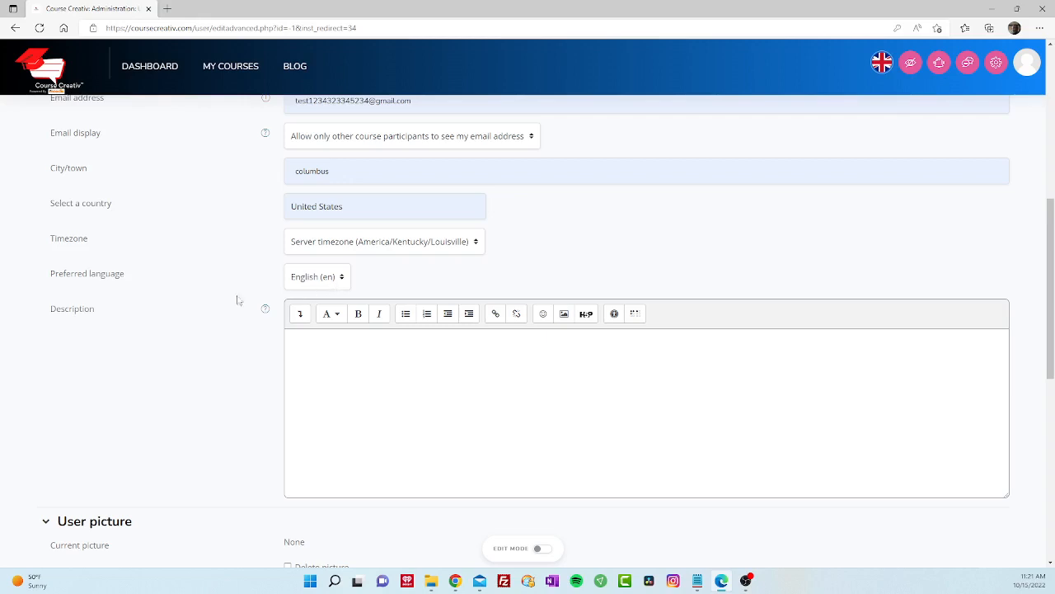
{"action": "scroll", "coordinate": [254, 330], "scroll_direction": "down", "scroll_amount": 2}
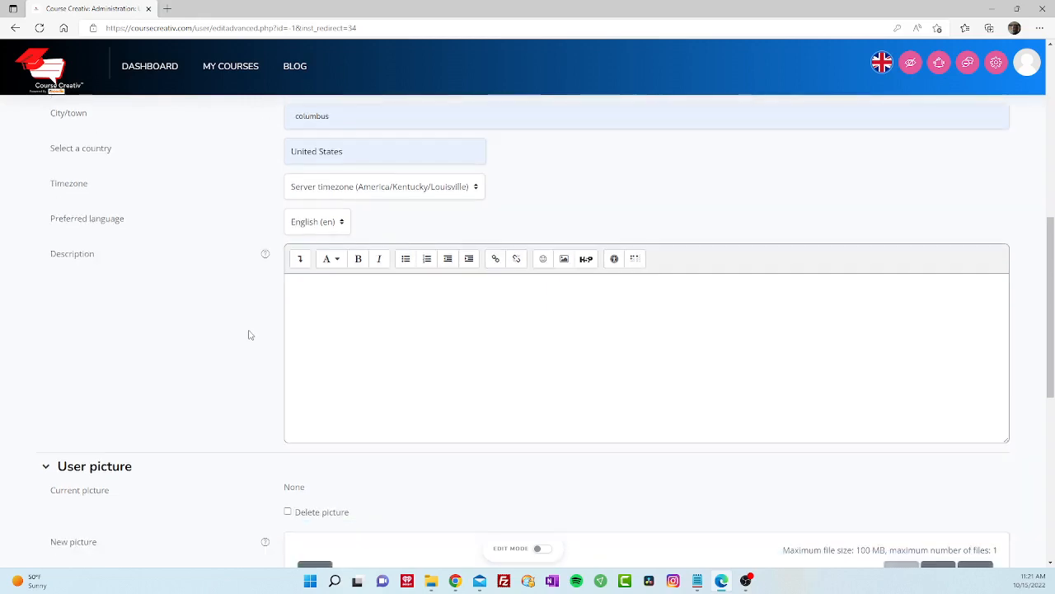
{"action": "scroll", "coordinate": [249, 335], "scroll_direction": "down", "scroll_amount": 3}
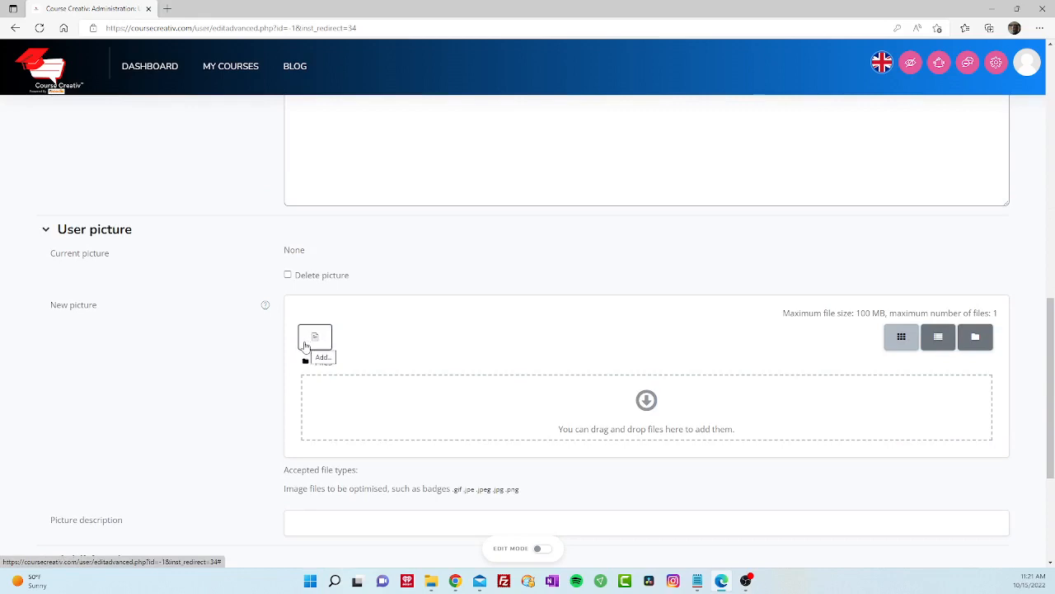
- Give the new user Instructor ID 150 under Other fields and create the account
{"action": "left_click", "coordinate": [300, 341]}
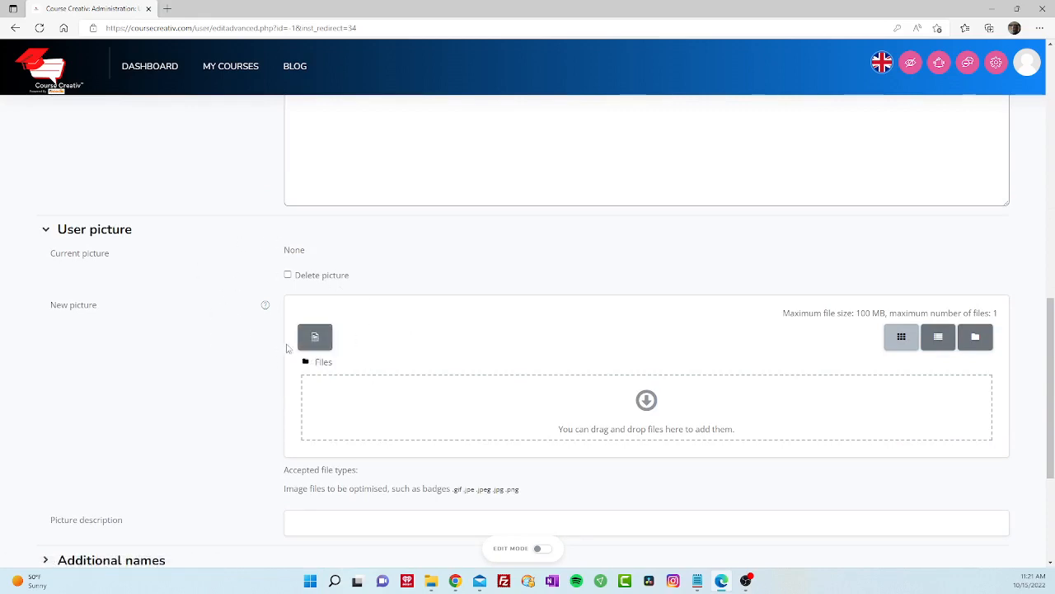
{"action": "scroll", "coordinate": [239, 410], "scroll_direction": "down", "scroll_amount": 1}
{"action": "scroll", "coordinate": [238, 412], "scroll_direction": "down", "scroll_amount": 2}
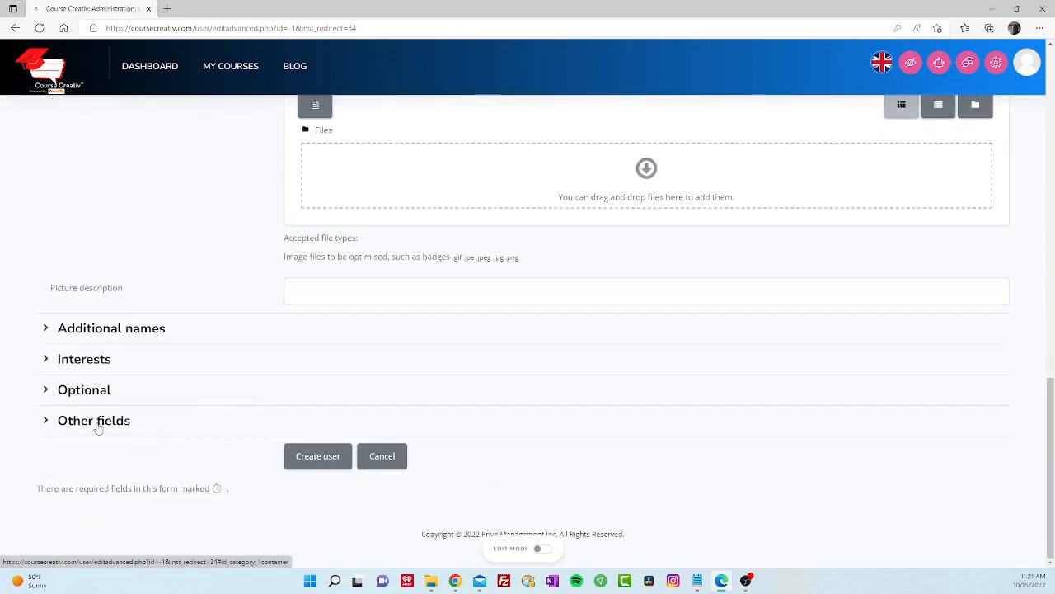
{"action": "left_click", "coordinate": [99, 428]}
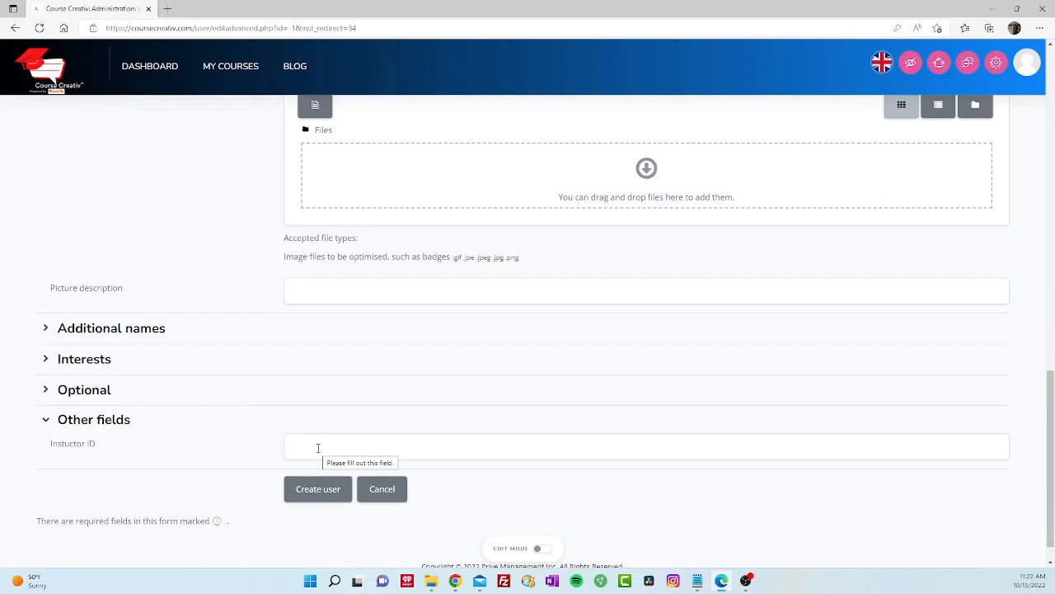
{"action": "left_click", "coordinate": [320, 447]}
{"action": "type", "text": "150"}
{"action": "key", "text": "ctrl+a"}
{"action": "key", "text": "BackSpace"}
{"action": "left_click", "coordinate": [313, 488]}
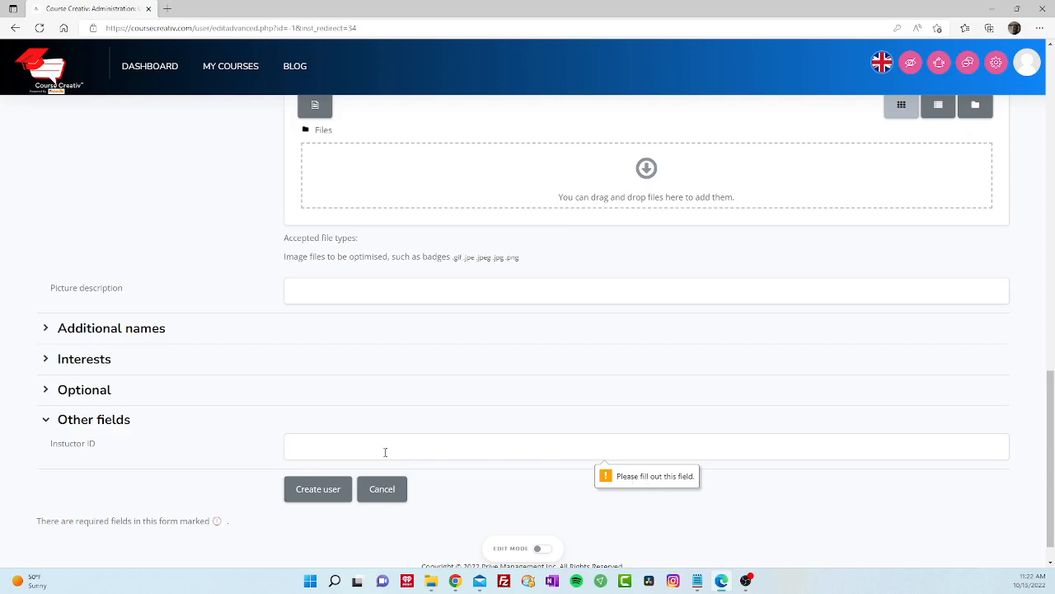
{"action": "left_click", "coordinate": [357, 451]}
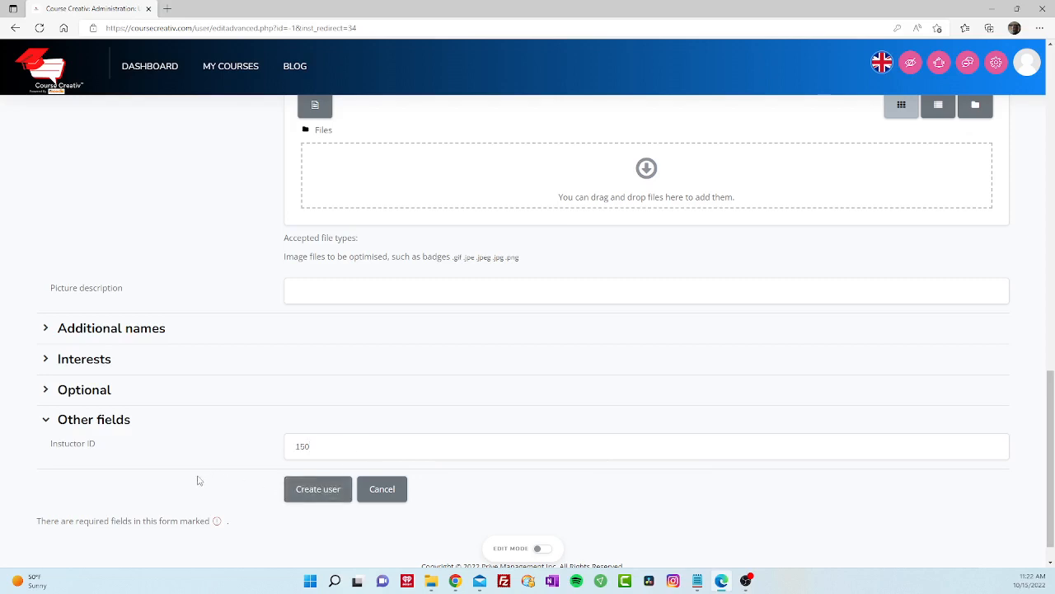
{"action": "left_click", "coordinate": [310, 498]}
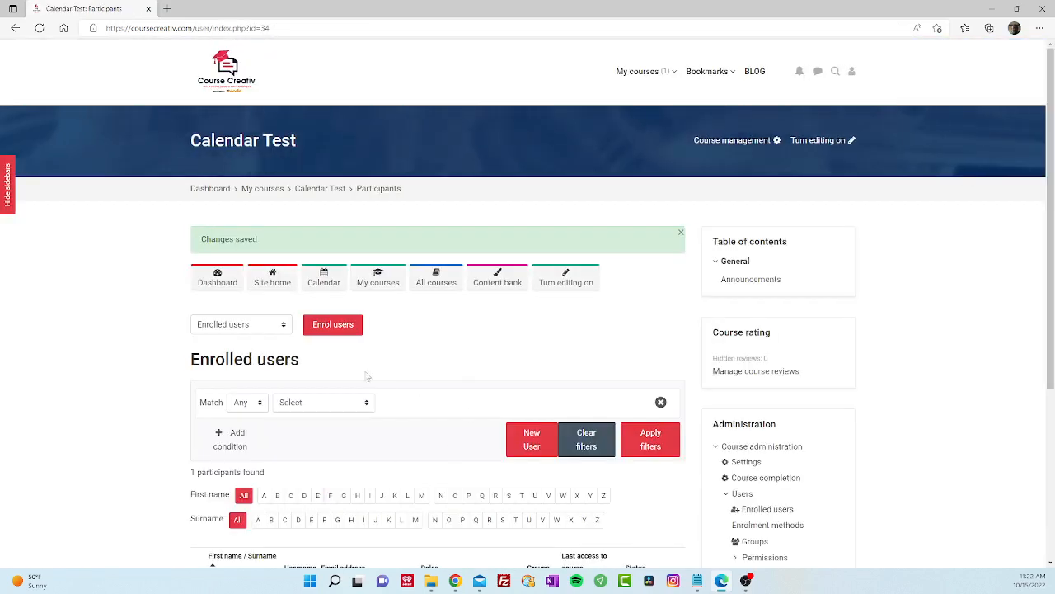
- Enrol the new user in Calendar Test with the Student role
{"action": "left_click", "coordinate": [338, 330]}
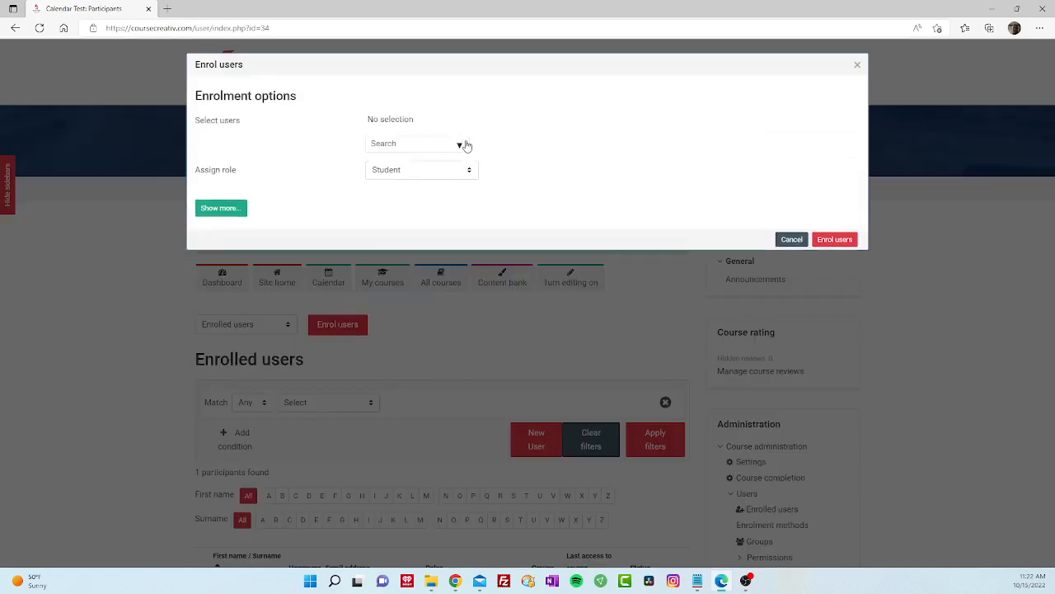
{"action": "left_click", "coordinate": [460, 145]}
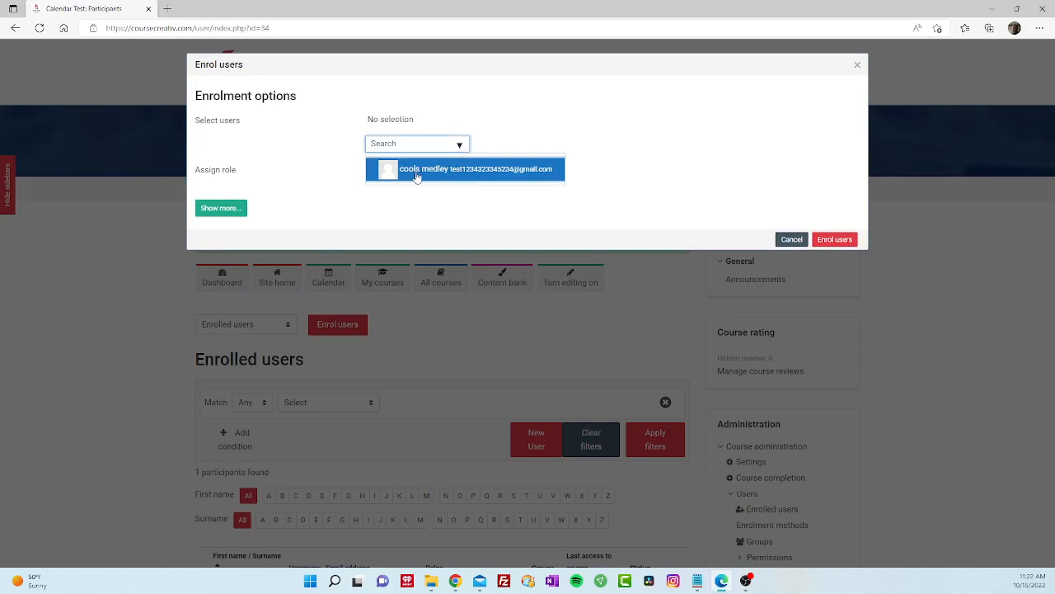
{"action": "left_click", "coordinate": [479, 170]}
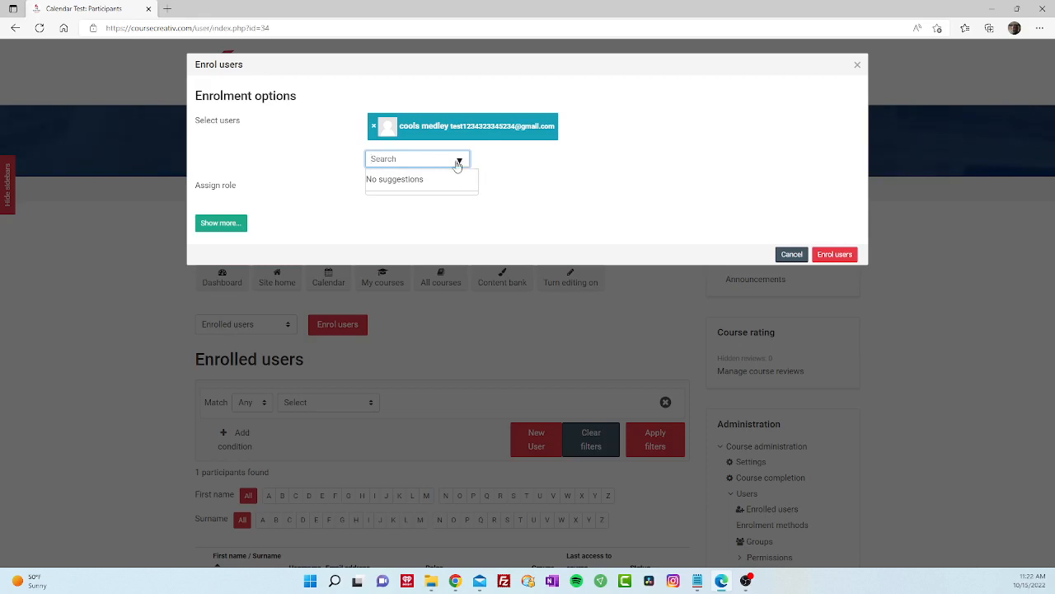
{"action": "left_click", "coordinate": [490, 189]}
{"action": "left_click", "coordinate": [470, 186]}
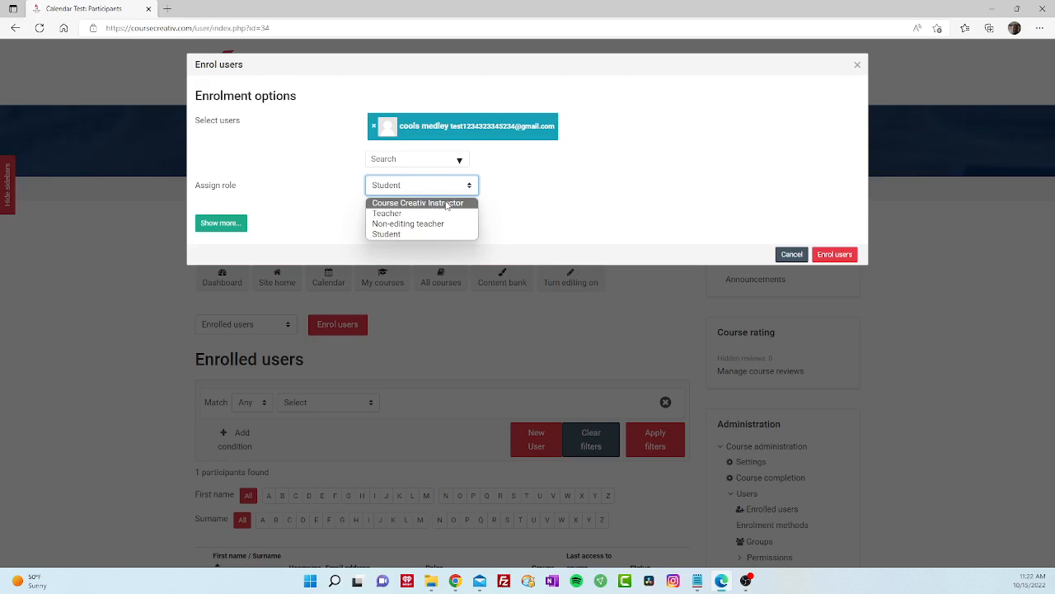
{"action": "left_click", "coordinate": [385, 235]}
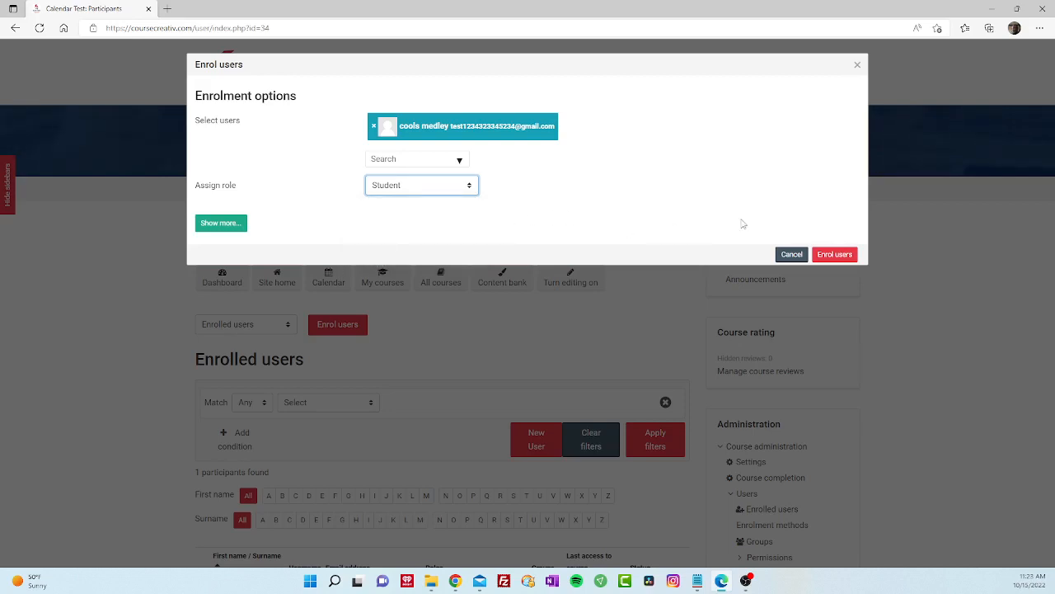
{"action": "left_click", "coordinate": [836, 255]}
{"action": "scroll", "coordinate": [409, 462], "scroll_direction": "down", "scroll_amount": 1}
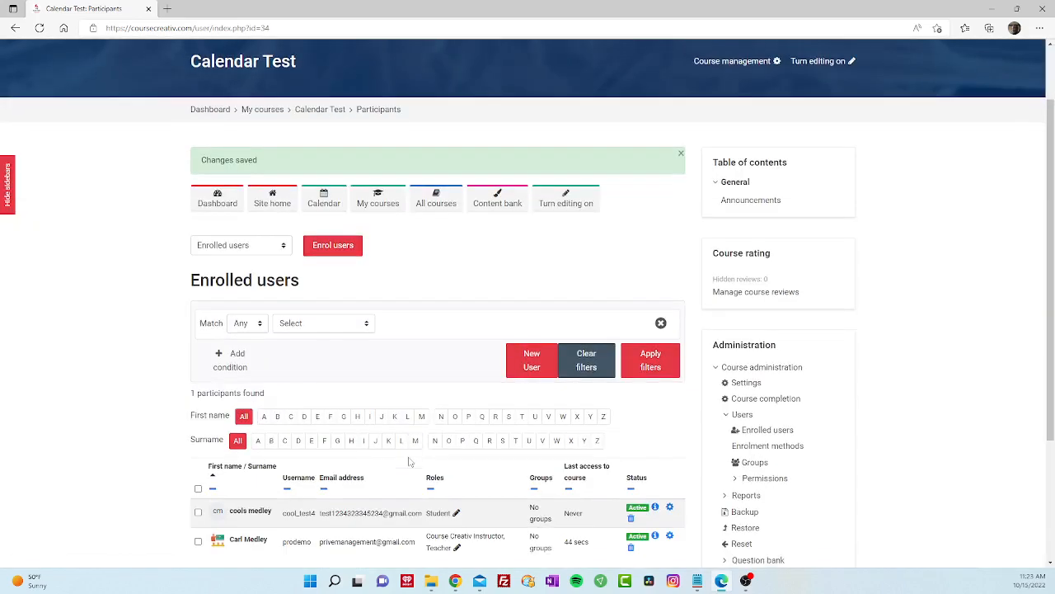
- Remove the Teacher role from the instructor, keeping Course Creativ Instructor
{"action": "scroll", "coordinate": [410, 462], "scroll_direction": "down", "scroll_amount": 2}
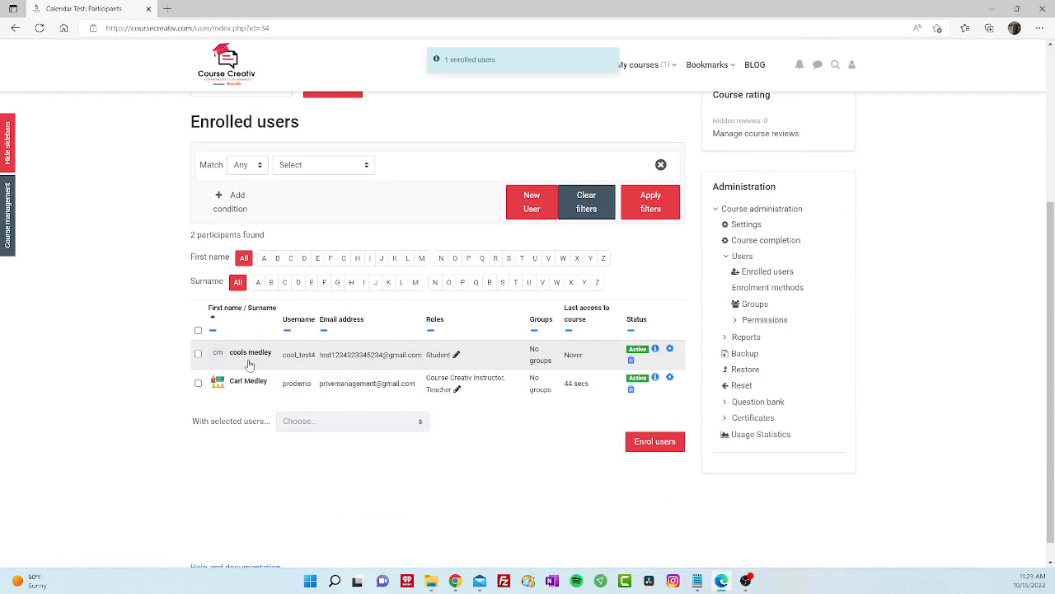
{"action": "left_click", "coordinate": [457, 391]}
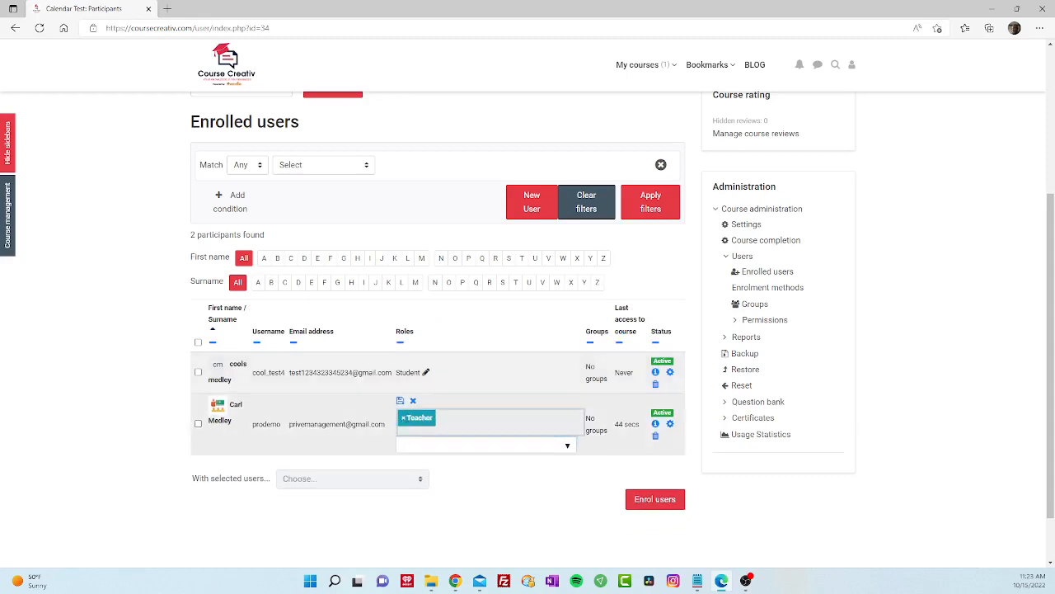
{"action": "left_click", "coordinate": [404, 420]}
{"action": "left_click", "coordinate": [400, 401]}
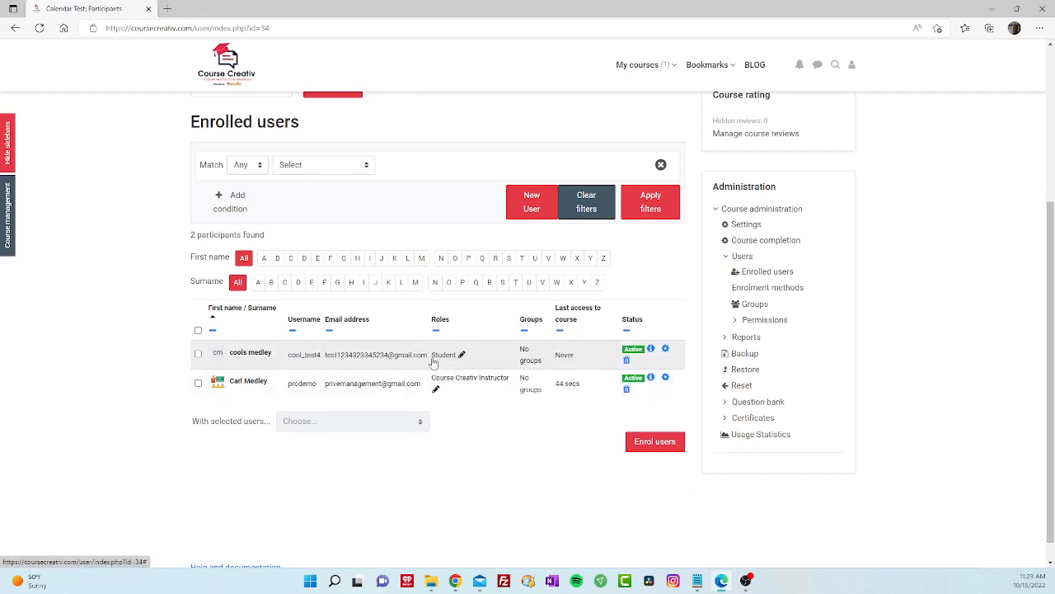
- Open the new user's role editor and close it, leaving the user as a Student
{"action": "left_click", "coordinate": [462, 356]}
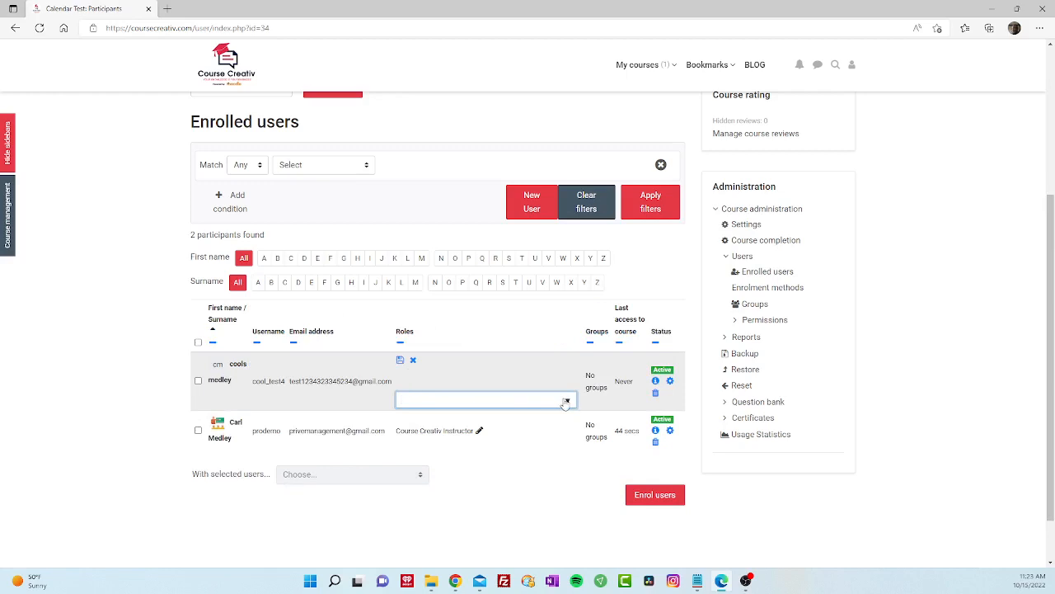
{"action": "left_click", "coordinate": [513, 401]}
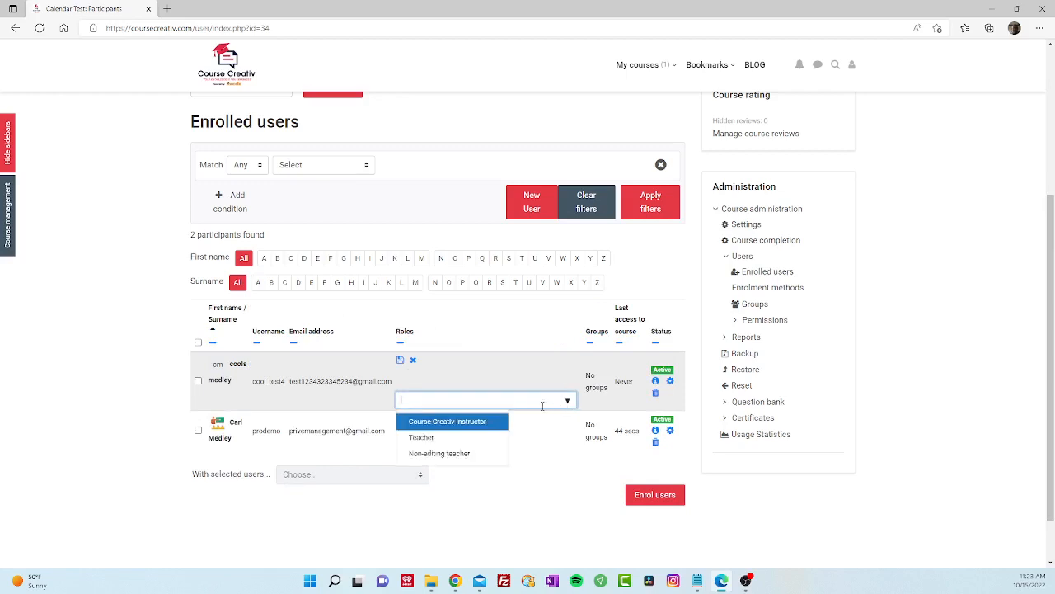
{"action": "left_click", "coordinate": [462, 455]}
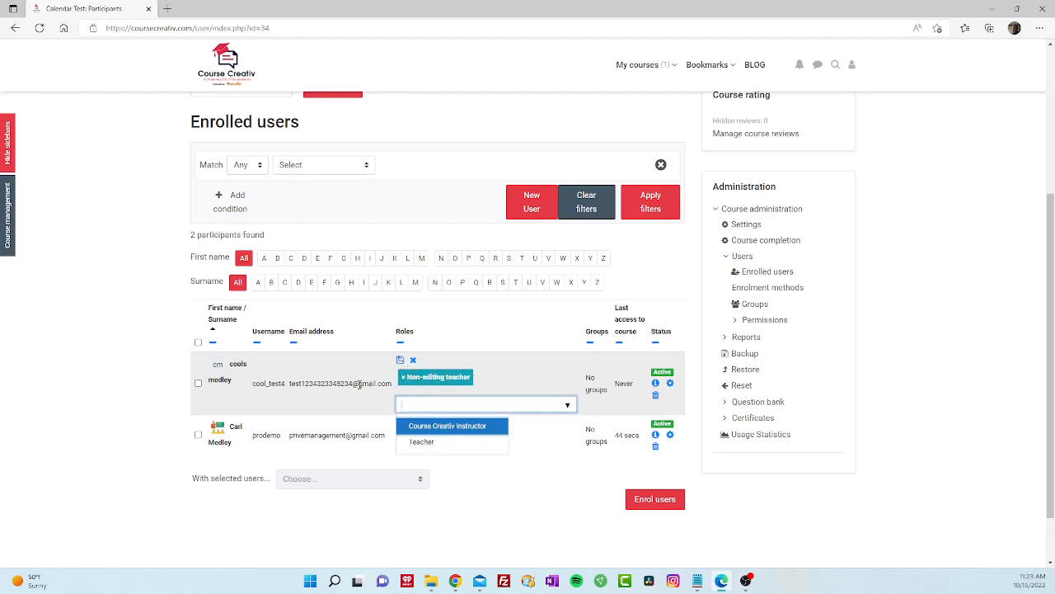
{"action": "left_click", "coordinate": [413, 360]}
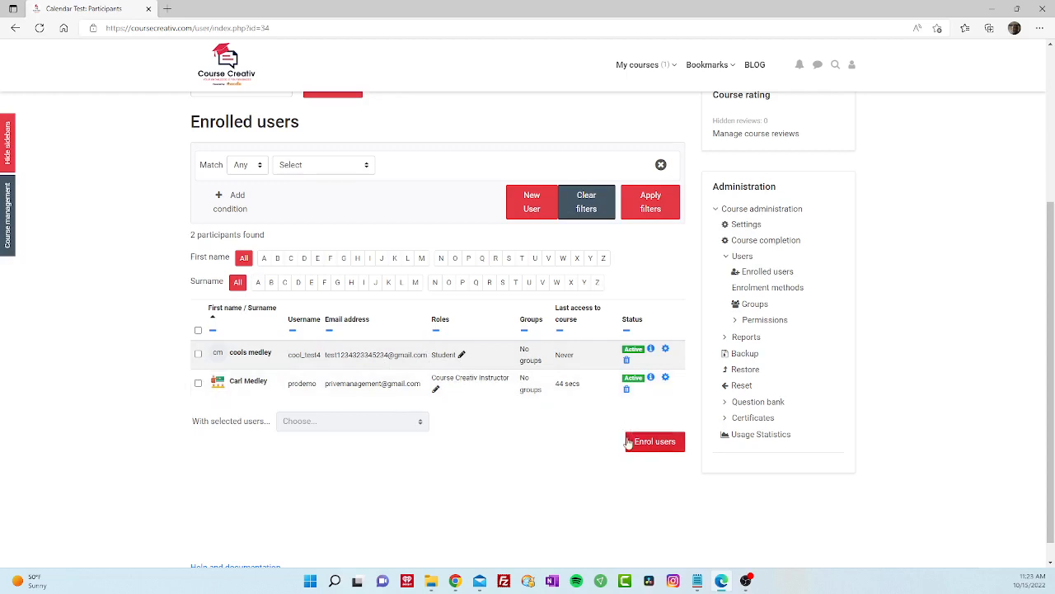
{"action": "scroll", "coordinate": [526, 425], "scroll_direction": "up", "scroll_amount": 1}
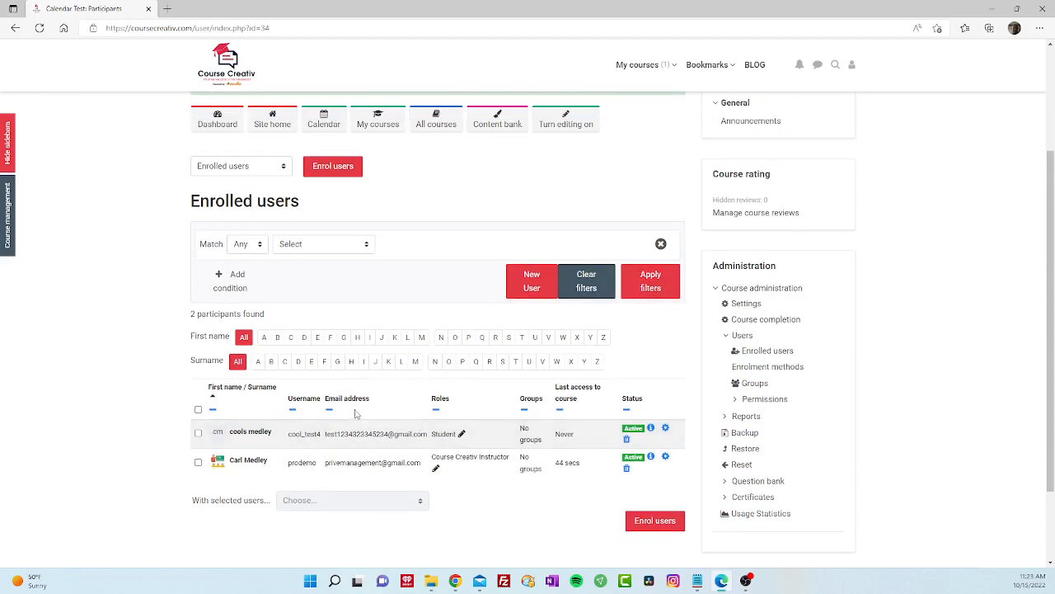
{"action": "scroll", "coordinate": [356, 414], "scroll_direction": "down", "scroll_amount": 1}
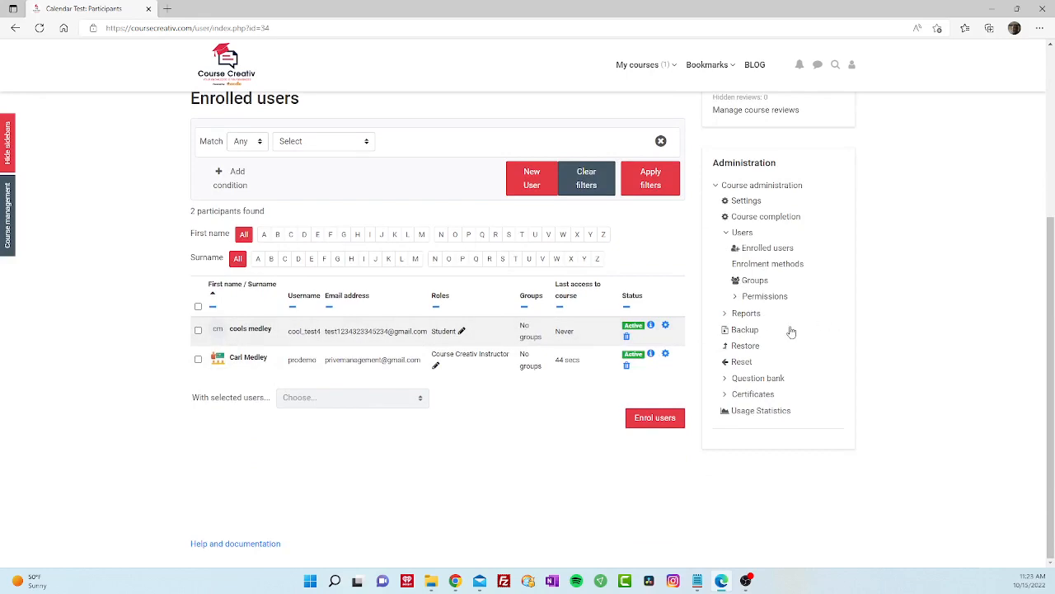
{"action": "scroll", "coordinate": [790, 330], "scroll_direction": "up", "scroll_amount": 2}
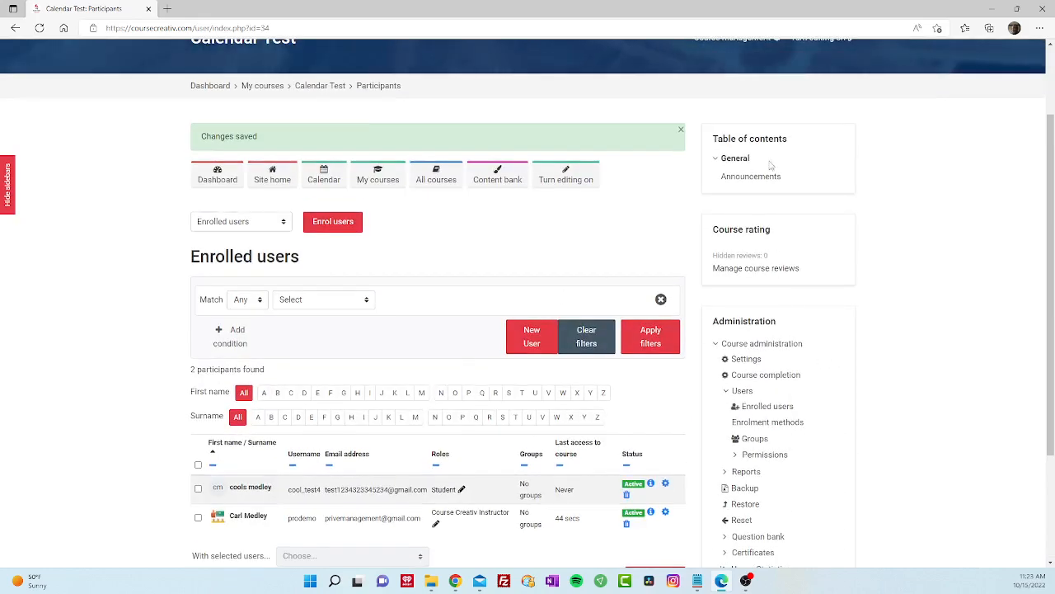
{"action": "scroll", "coordinate": [800, 173], "scroll_direction": "up", "scroll_amount": 1}
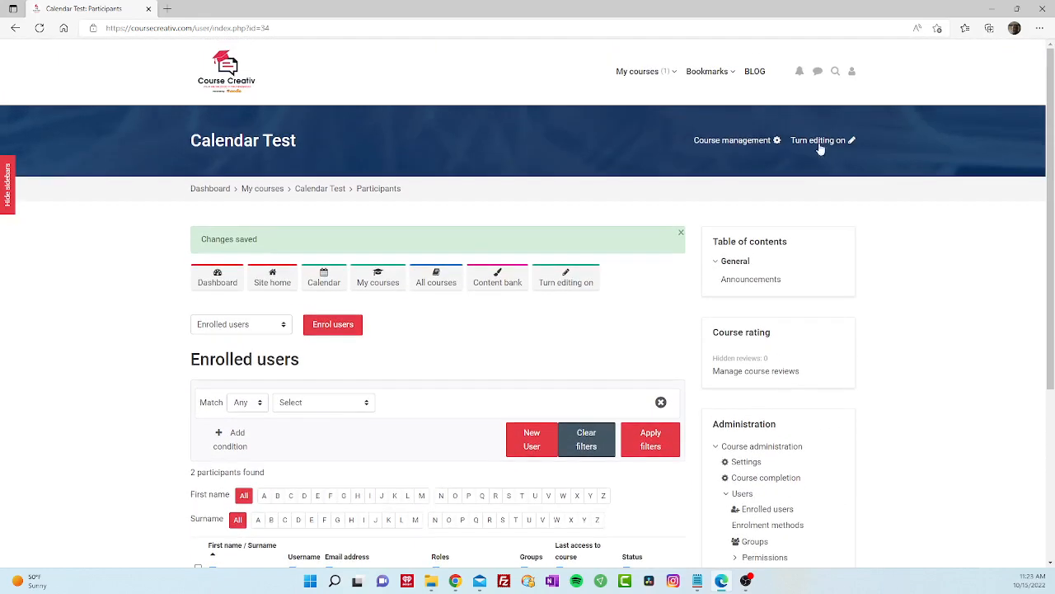
- Log out of the admin account and attempt to log in as the new user
{"action": "left_click", "coordinate": [852, 72]}
{"action": "left_click", "coordinate": [541, 234]}
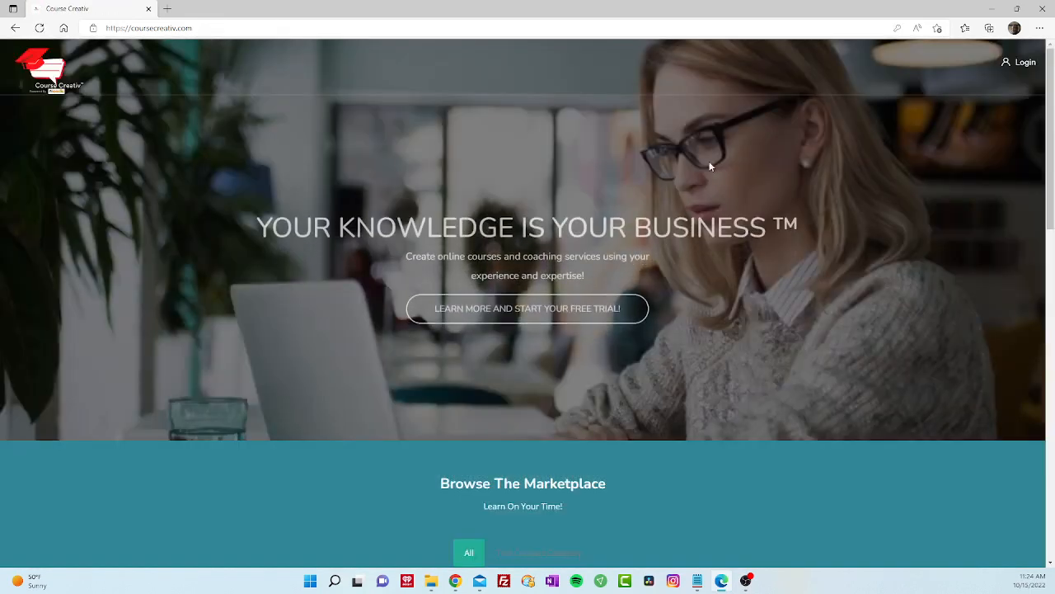
{"action": "left_click", "coordinate": [1022, 63]}
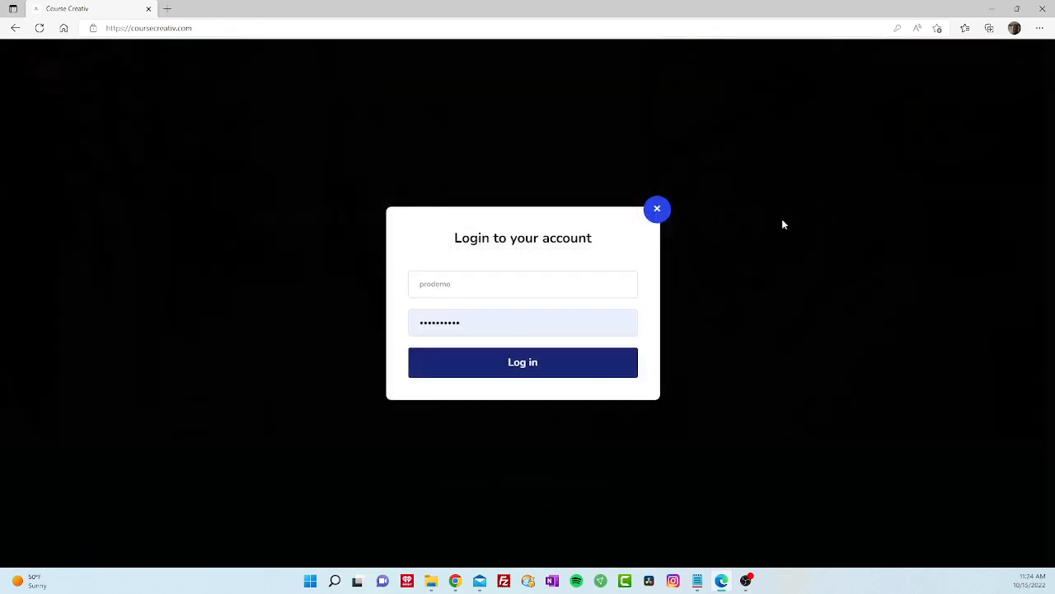
{"action": "left_click_drag", "start_coordinate": [509, 281], "coordinate": [403, 290]}
{"action": "type", "text": "co"}
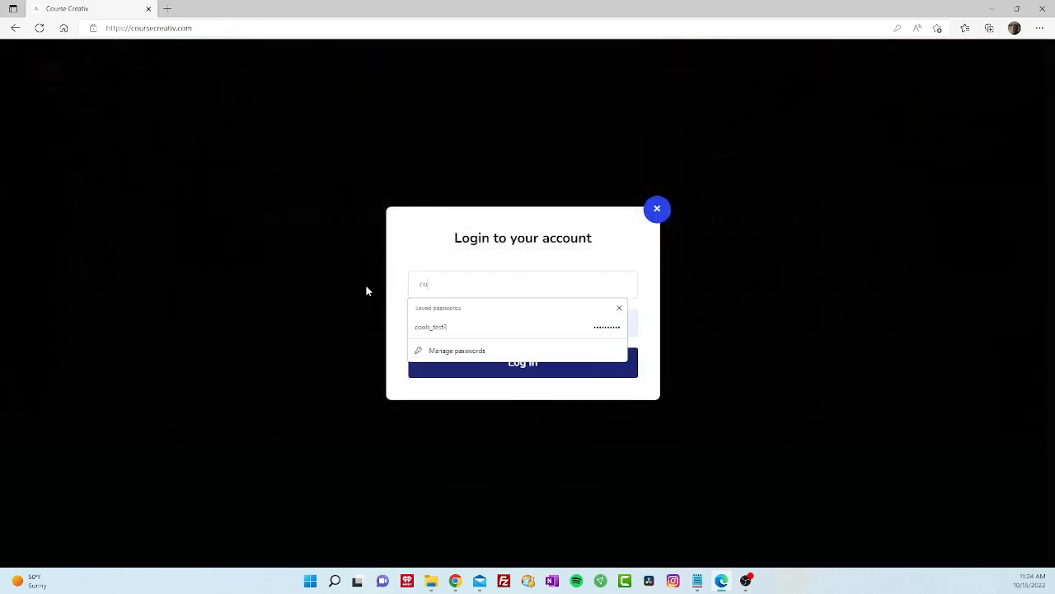
{"action": "type", "text": "ols_test4"}
{"action": "key", "text": "Tab"}
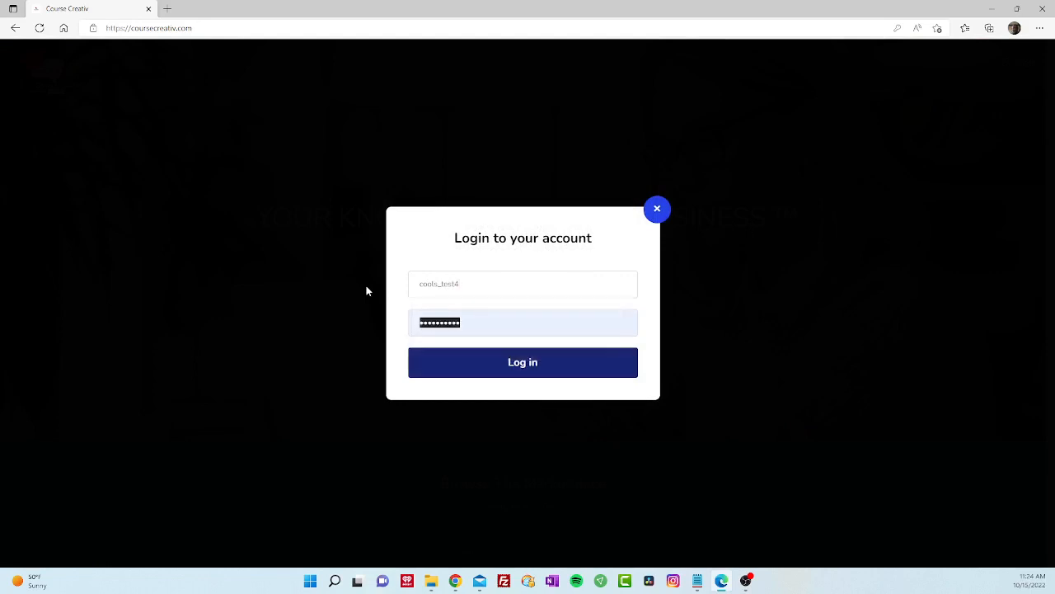
{"action": "type", "text": "**"}
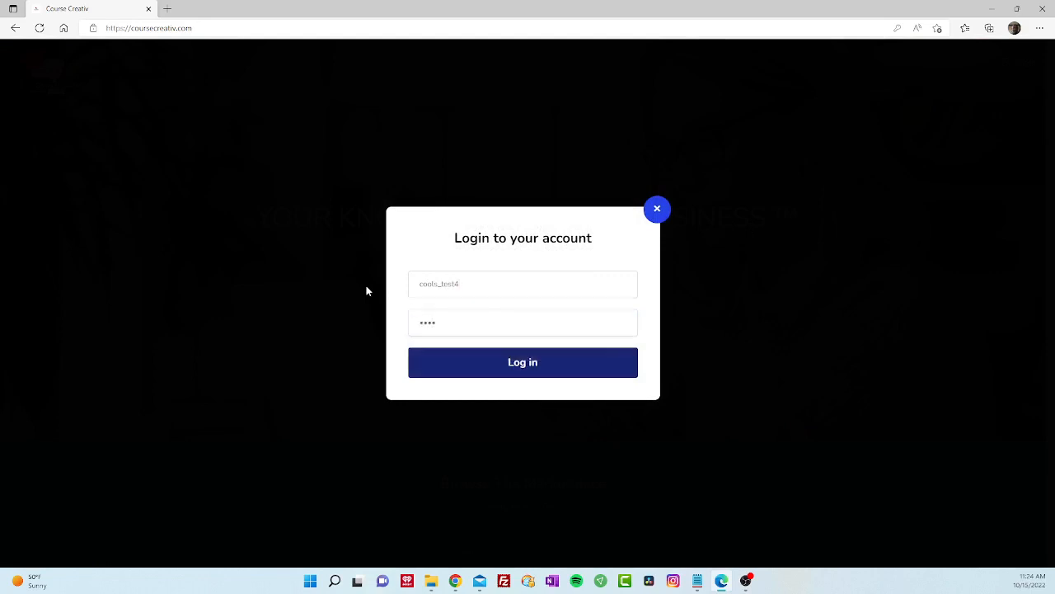
{"action": "left_click", "coordinate": [456, 367]}
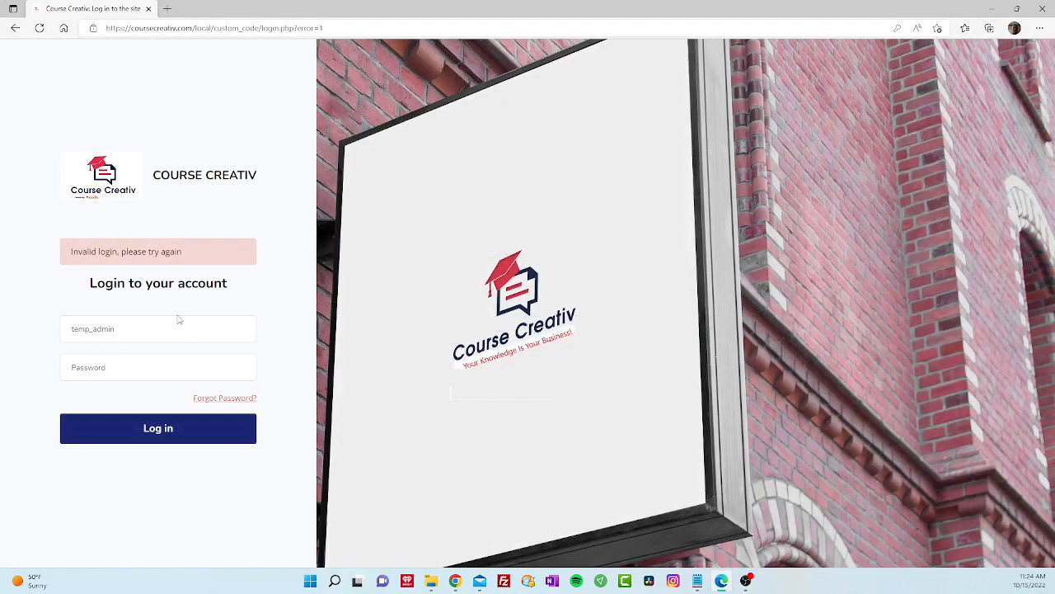
- Retry the new user's login, then go back to the site's public home page
{"action": "left_click", "coordinate": [116, 336]}
{"action": "left_click_drag", "start_coordinate": [116, 336], "coordinate": [13, 338]}
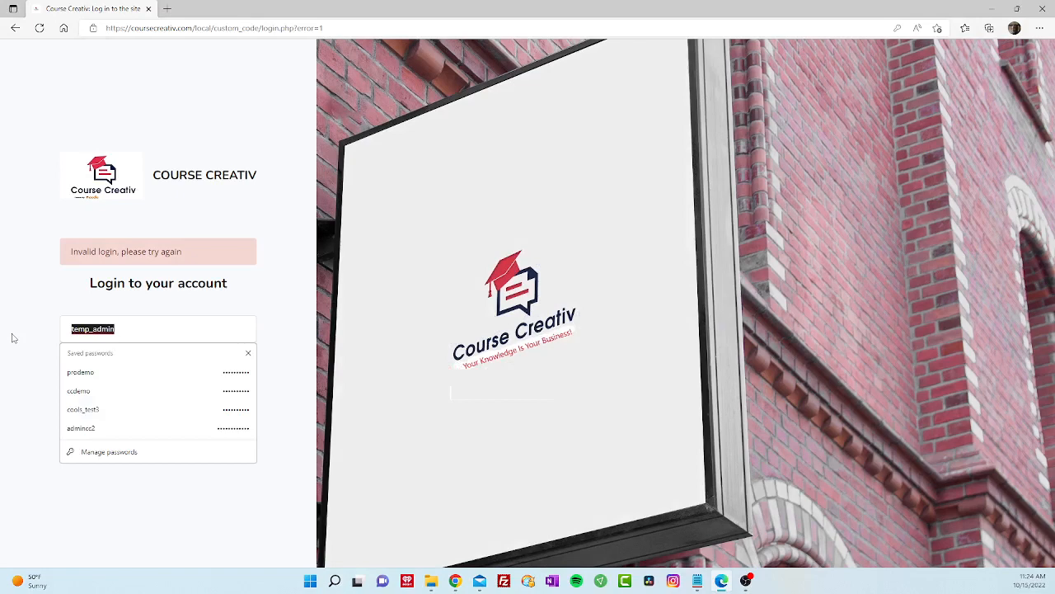
{"action": "type", "text": "cools"}
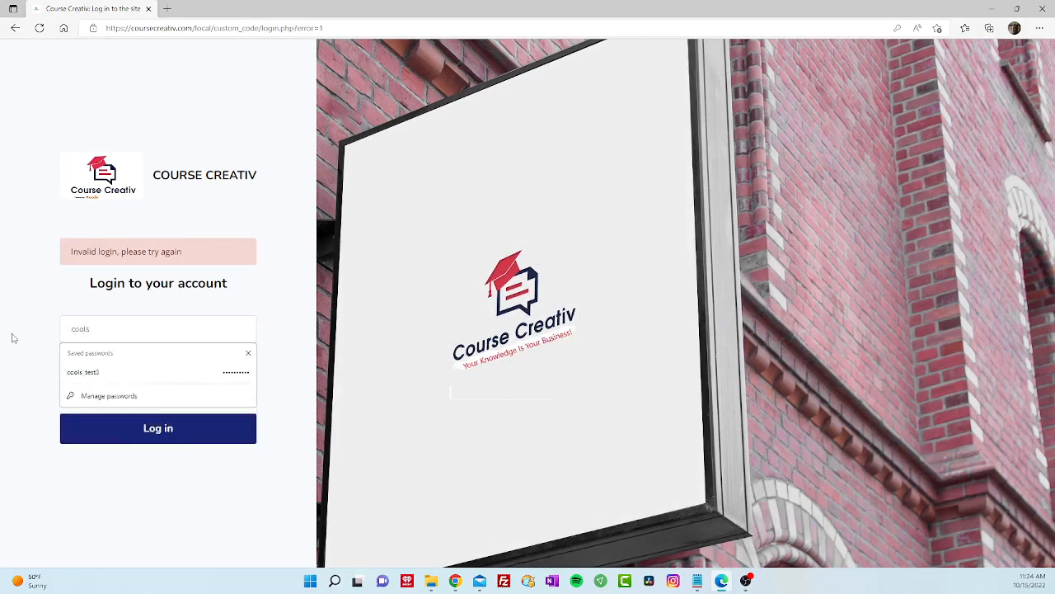
{"action": "type", "text": "_test4"}
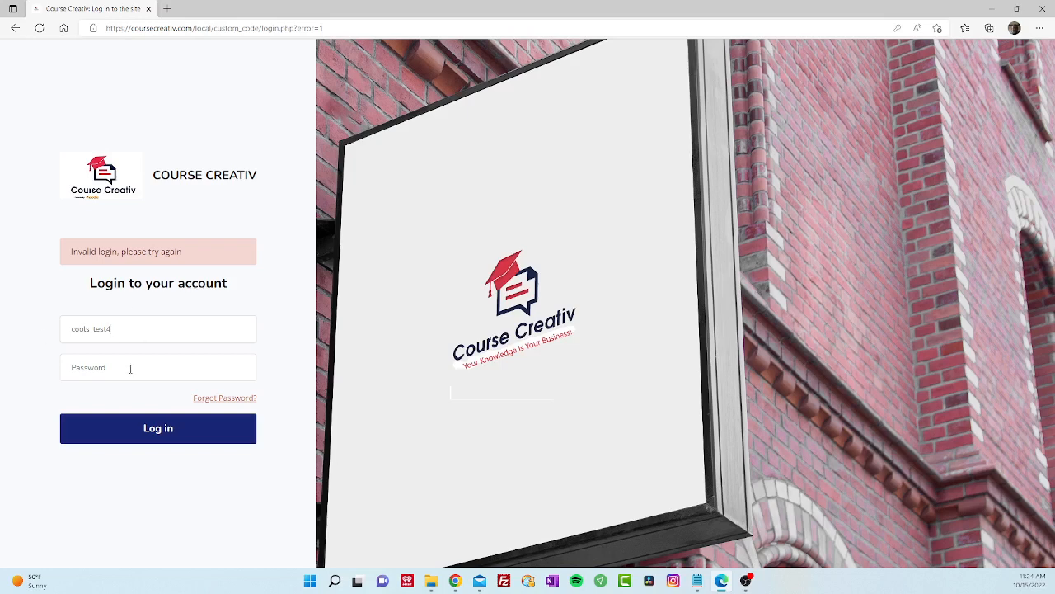
{"action": "left_click", "coordinate": [129, 370]}
{"action": "type", "text": "••••"}
{"action": "left_click", "coordinate": [173, 430]}
{"action": "left_click", "coordinate": [15, 29]}
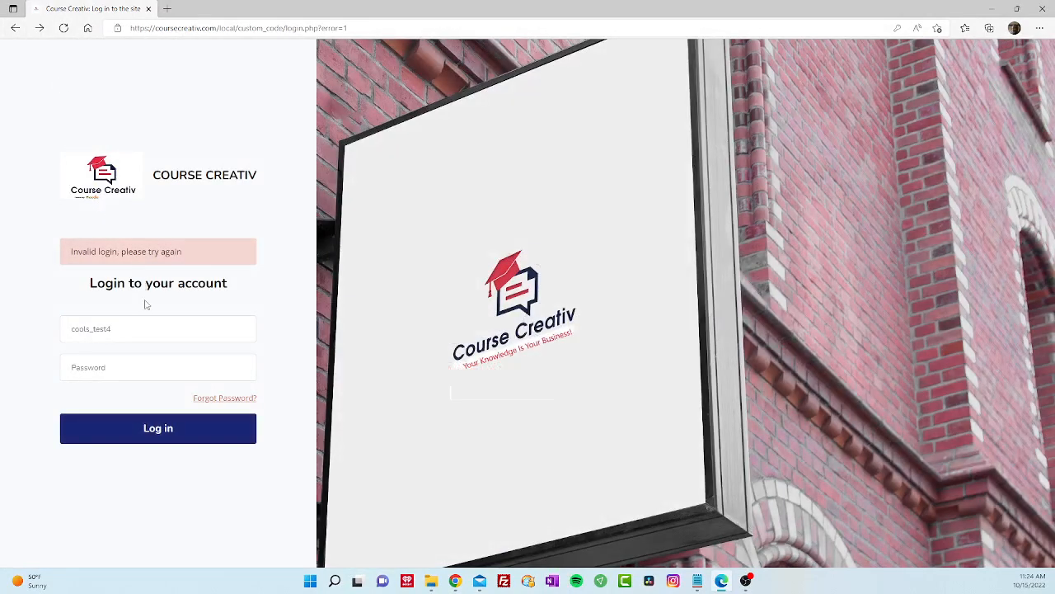
{"action": "left_click", "coordinate": [14, 29]}
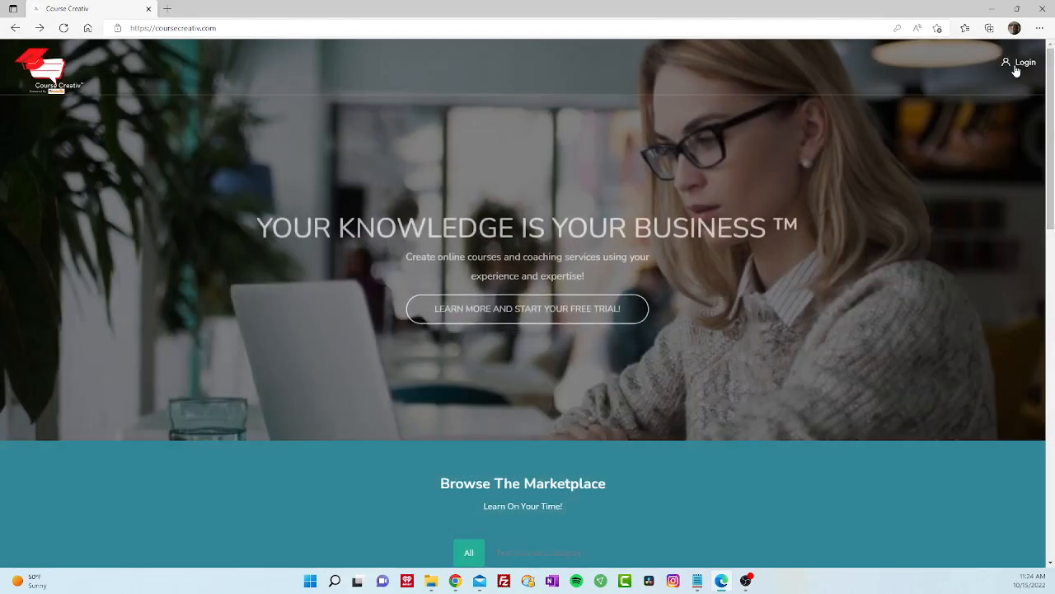
- Log back in as the instructor using the browser's saved login
{"action": "left_click", "coordinate": [1019, 65]}
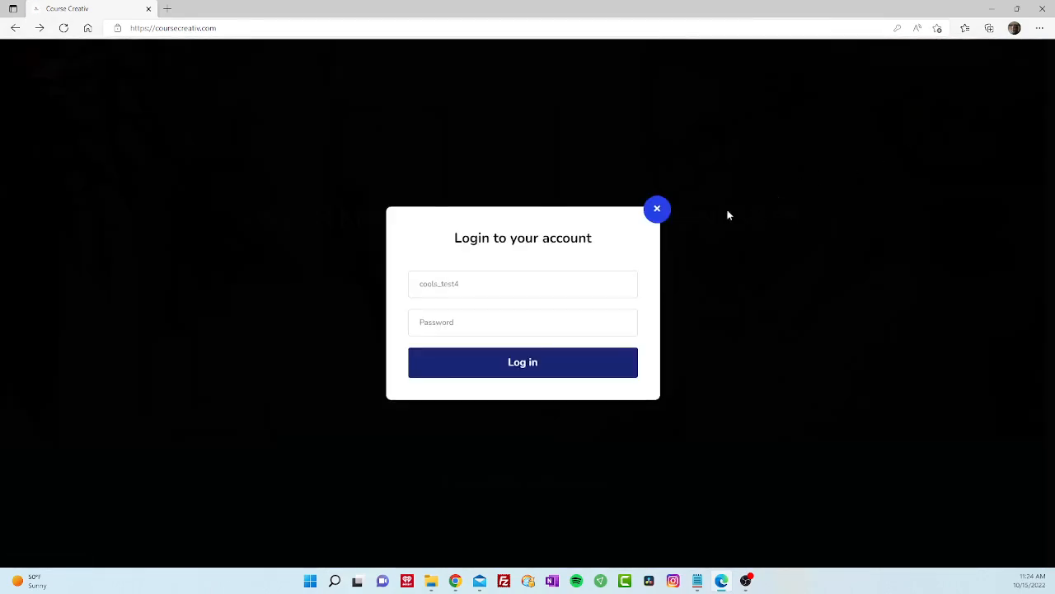
{"action": "left_click", "coordinate": [477, 285]}
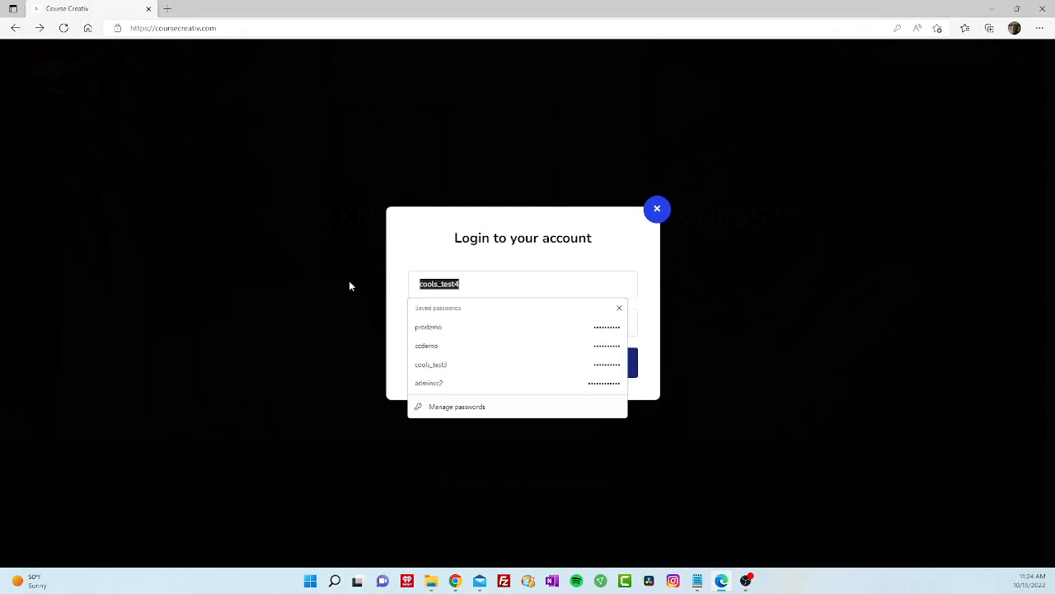
{"action": "left_click", "coordinate": [441, 329]}
{"action": "left_click", "coordinate": [514, 365]}
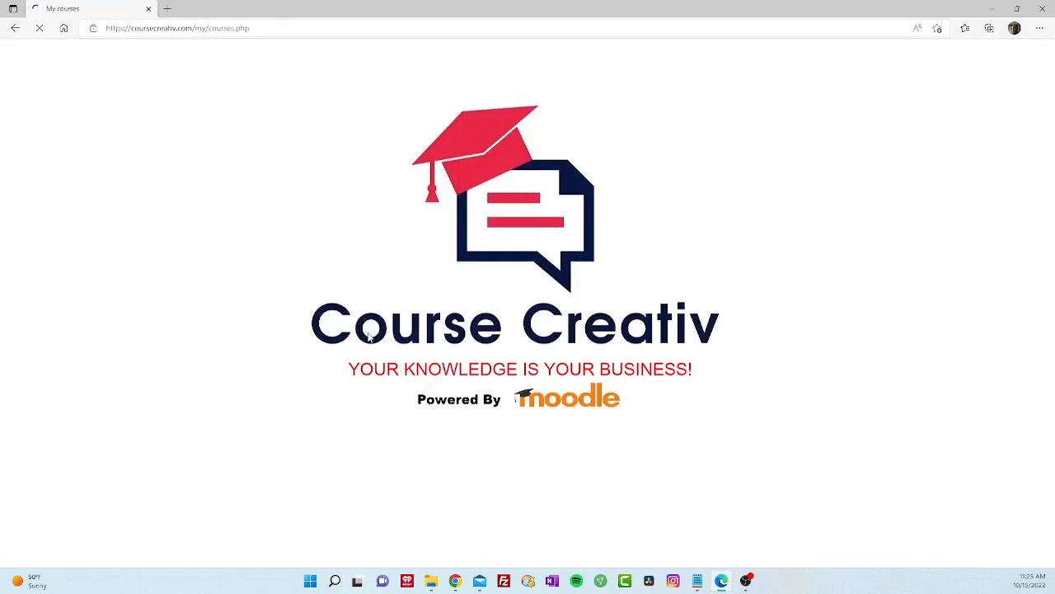
- Open the Calendar Test course and expand its Administration > Users options
{"action": "scroll", "coordinate": [239, 408], "scroll_direction": "down", "scroll_amount": 1}
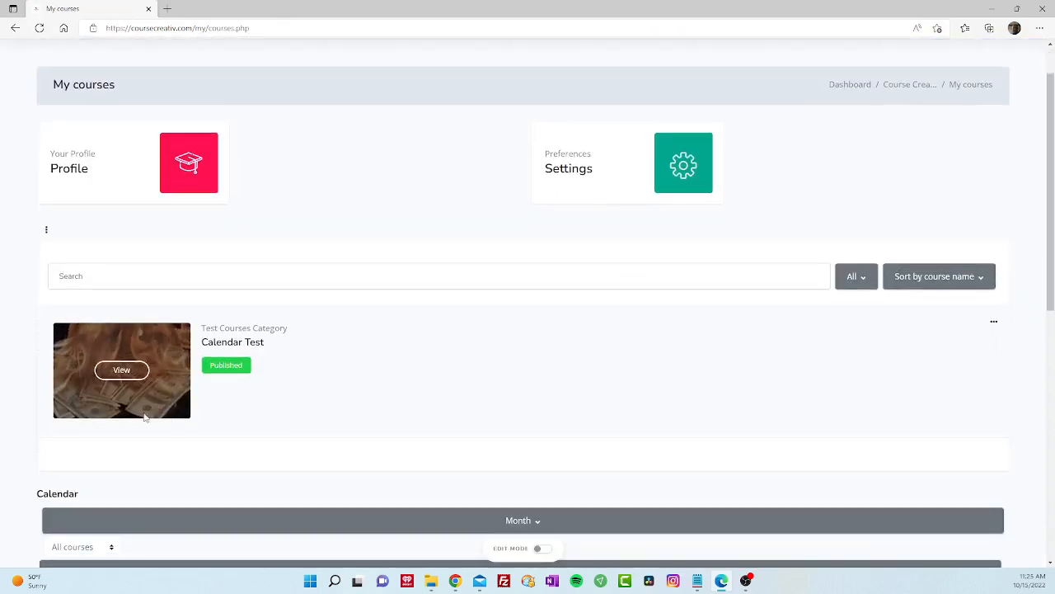
{"action": "left_click", "coordinate": [121, 372]}
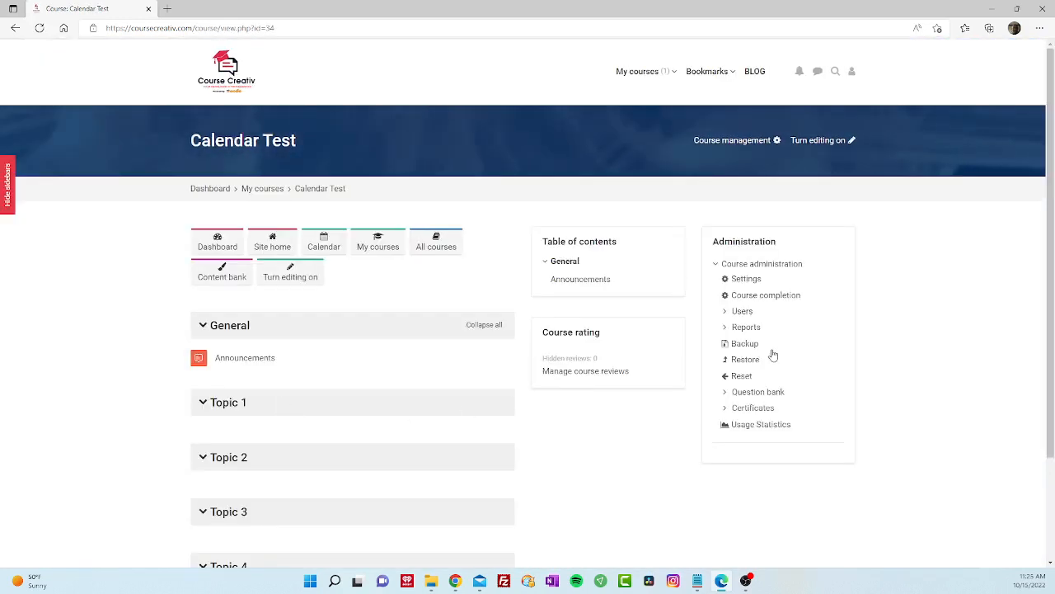
{"action": "left_click", "coordinate": [744, 312]}
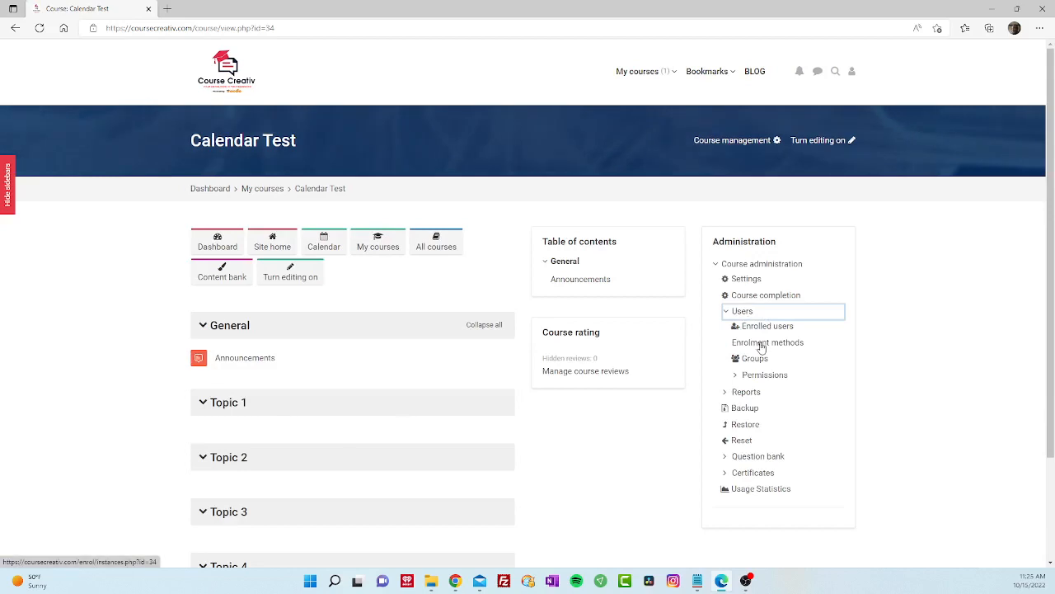
- Open the new student's profile from Calendar Test's enrolled users list
{"action": "left_click", "coordinate": [766, 330]}
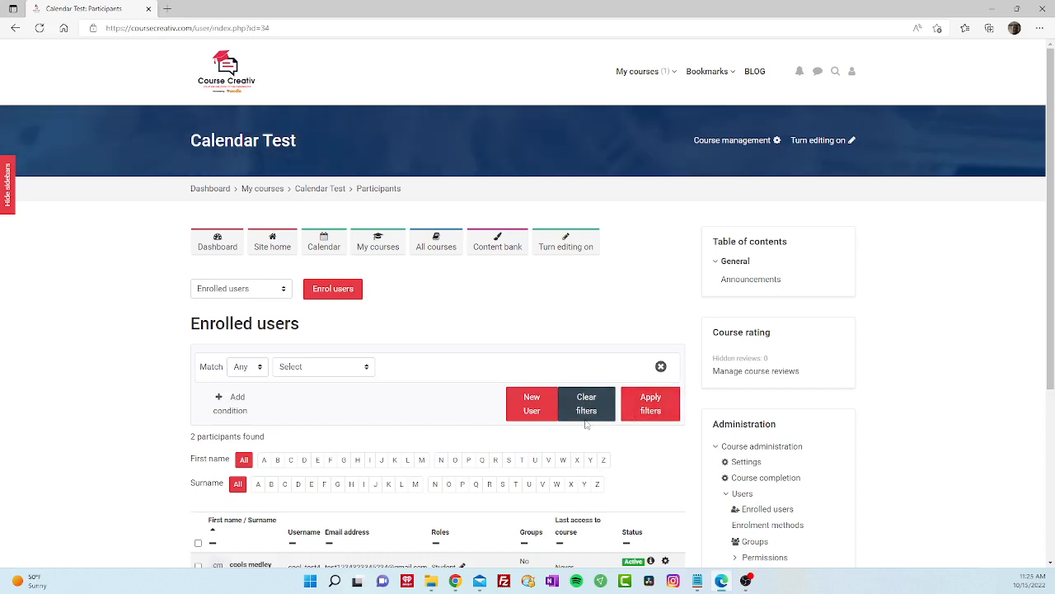
{"action": "scroll", "coordinate": [526, 426], "scroll_direction": "down", "scroll_amount": 3}
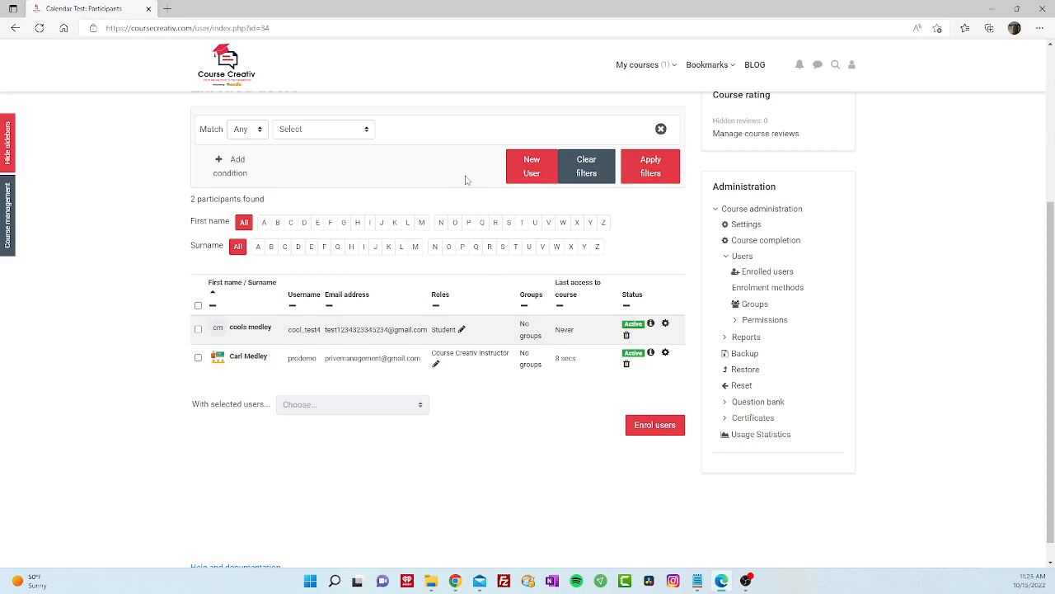
{"action": "left_click", "coordinate": [252, 328]}
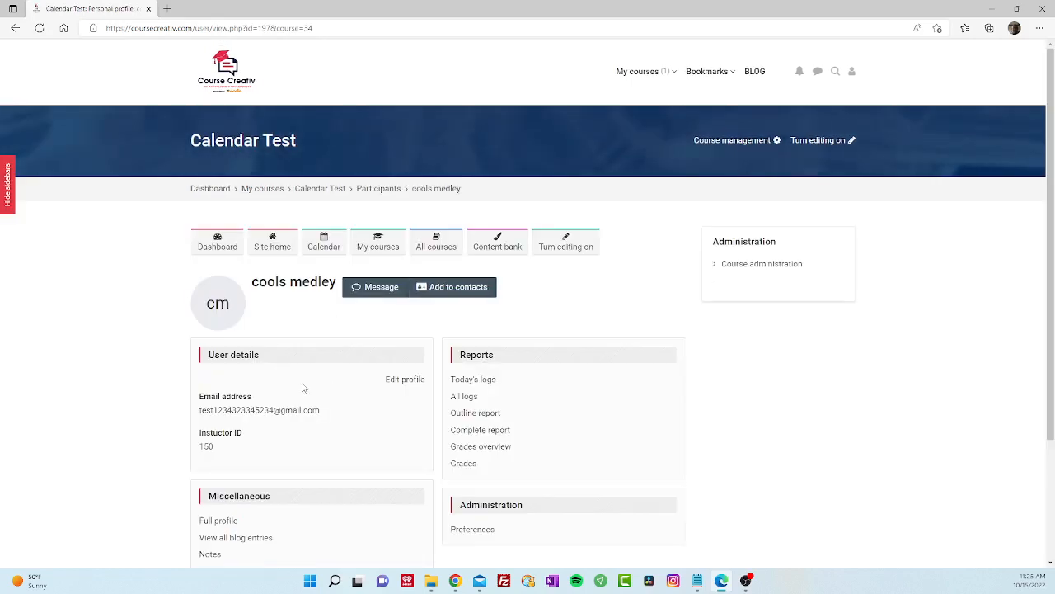
- Edit the new student's profile to set a new password and update the profile
{"action": "scroll", "coordinate": [297, 379], "scroll_direction": "down", "scroll_amount": 1}
{"action": "scroll", "coordinate": [302, 385], "scroll_direction": "down", "scroll_amount": 1}
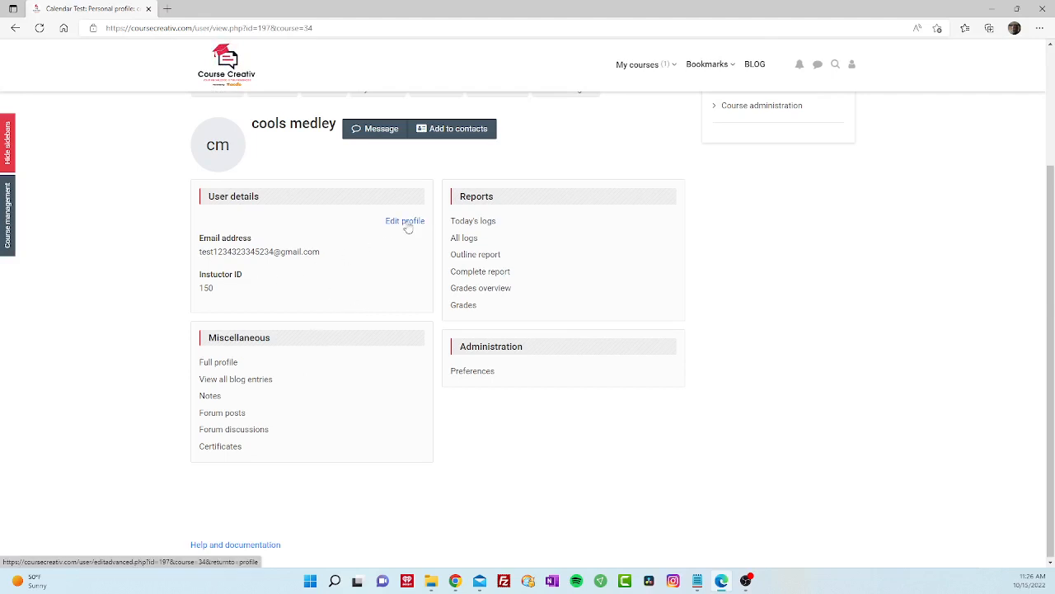
{"action": "left_click", "coordinate": [407, 223]}
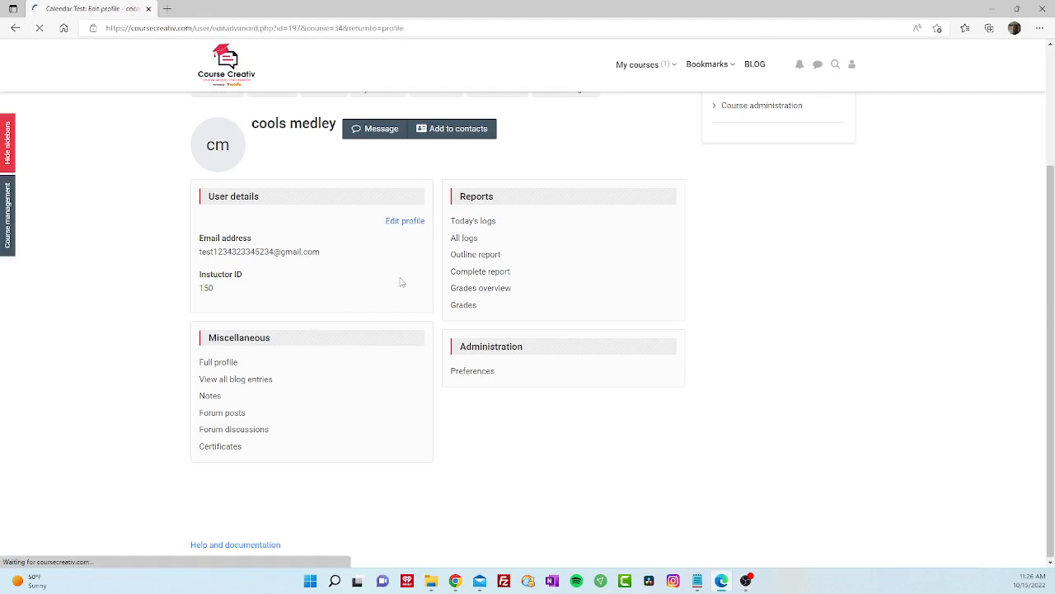
{"action": "scroll", "coordinate": [335, 320], "scroll_direction": "down", "scroll_amount": 2}
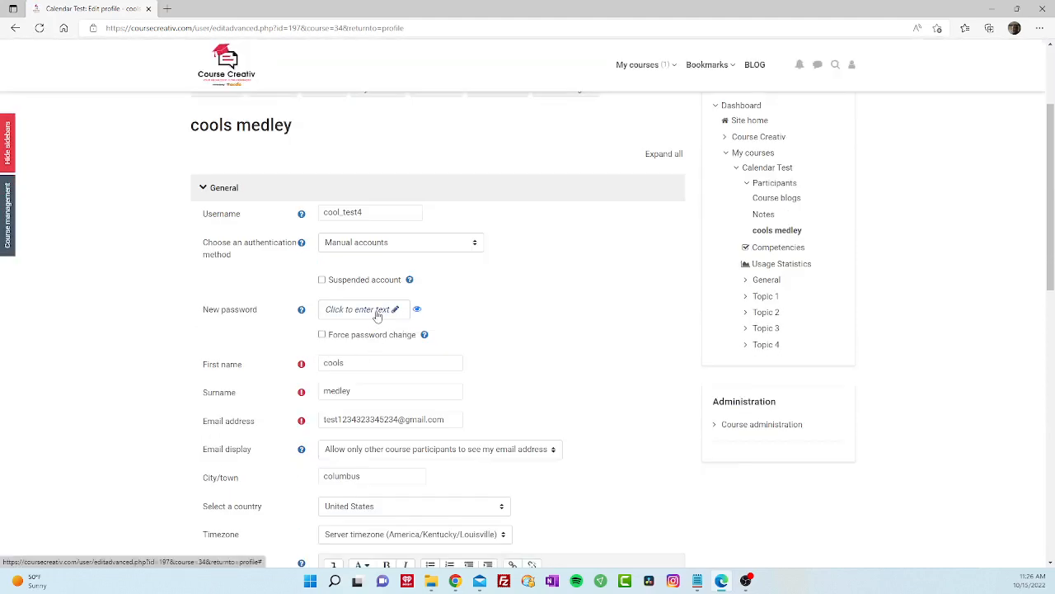
{"action": "left_click", "coordinate": [378, 316]}
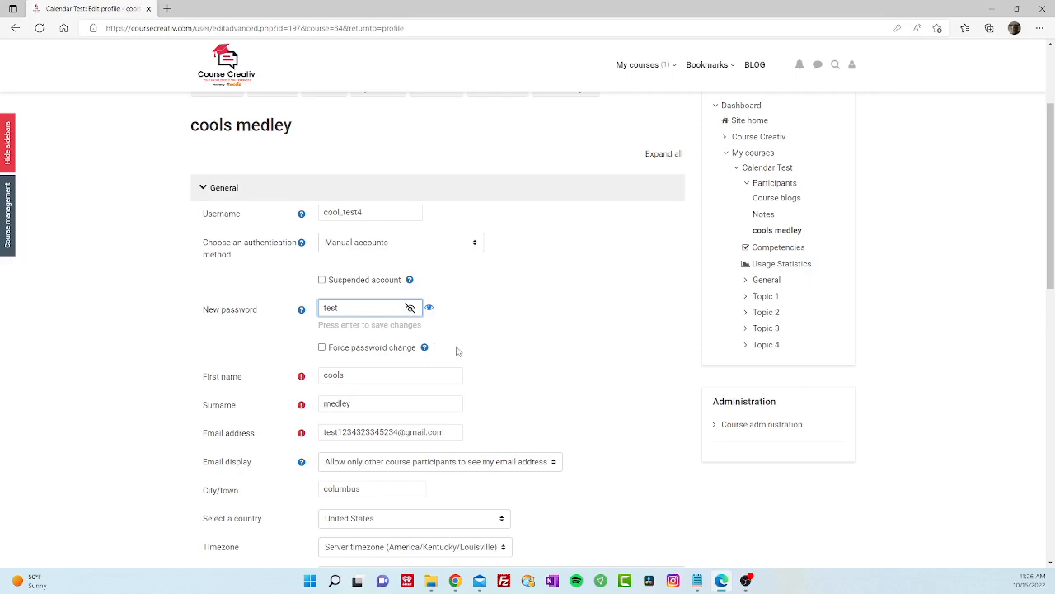
{"action": "scroll", "coordinate": [471, 360], "scroll_direction": "down", "scroll_amount": 1}
{"action": "scroll", "coordinate": [470, 359], "scroll_direction": "down", "scroll_amount": 3}
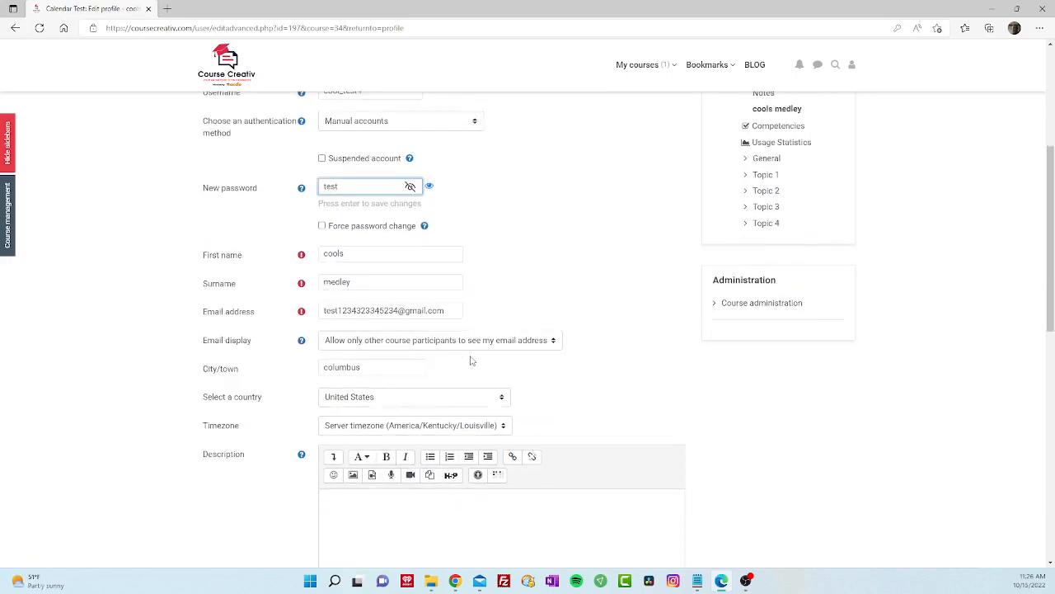
{"action": "scroll", "coordinate": [467, 356], "scroll_direction": "up", "scroll_amount": 3}
{"action": "scroll", "coordinate": [465, 355], "scroll_direction": "up", "scroll_amount": 2}
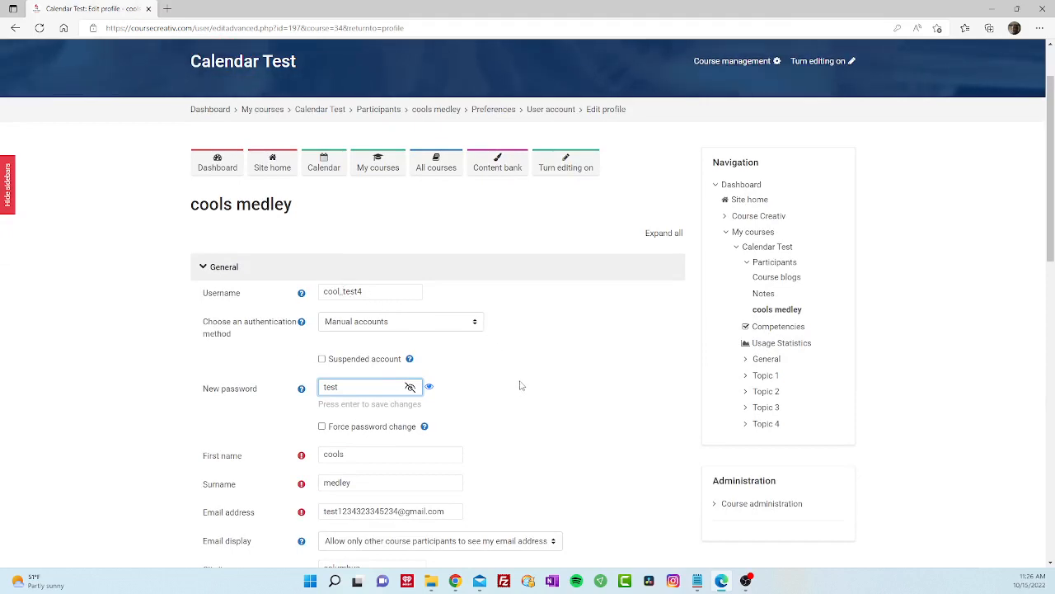
{"action": "scroll", "coordinate": [511, 377], "scroll_direction": "down", "scroll_amount": 8}
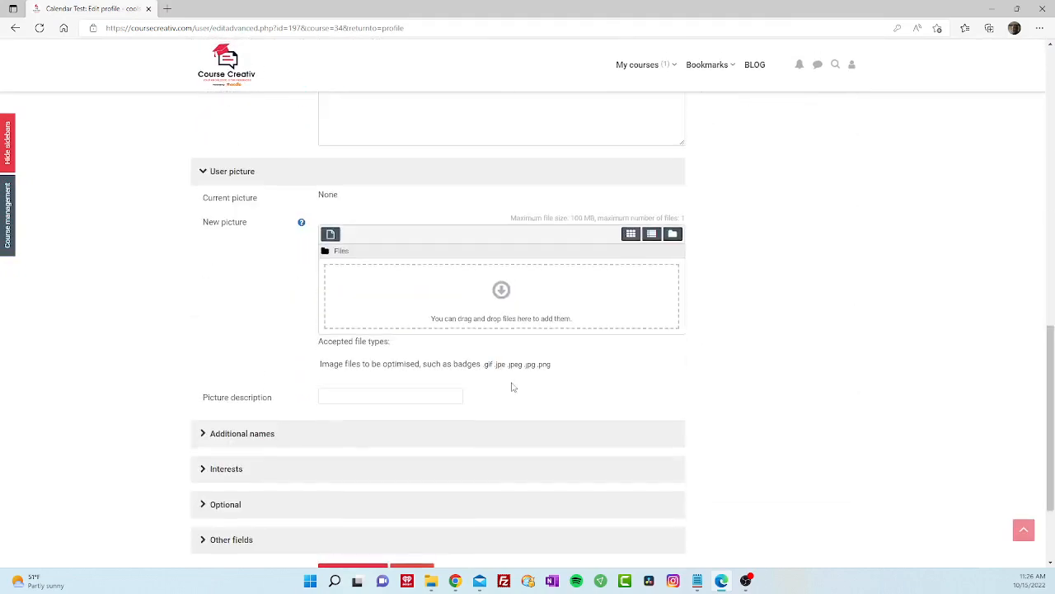
{"action": "scroll", "coordinate": [499, 391], "scroll_direction": "down", "scroll_amount": 3}
{"action": "left_click", "coordinate": [365, 438]}
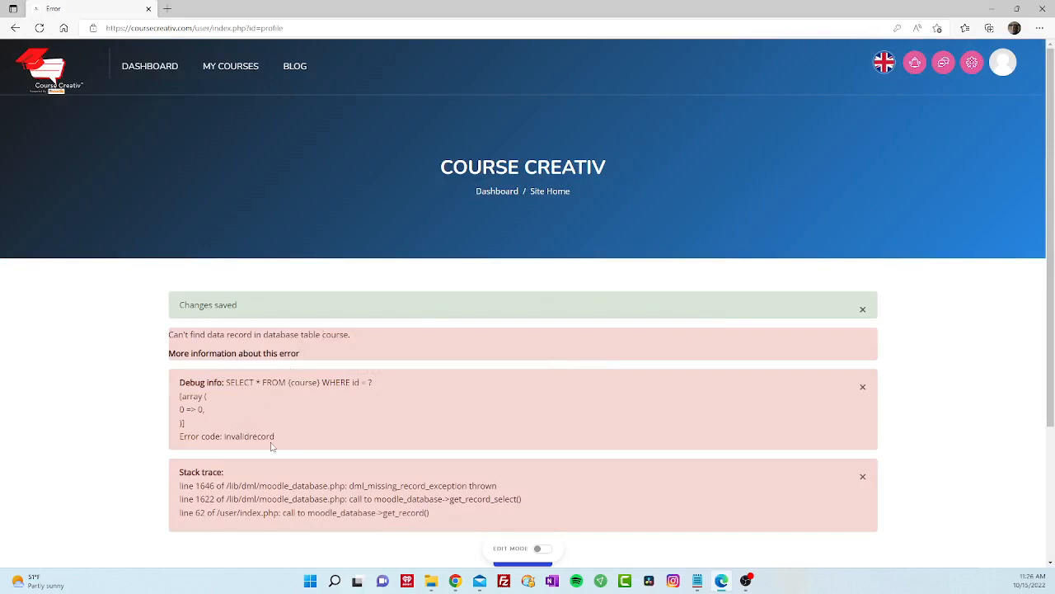
- Continue past the course-record error back to the student's Edit profile form
{"action": "scroll", "coordinate": [629, 514], "scroll_direction": "down", "scroll_amount": 2}
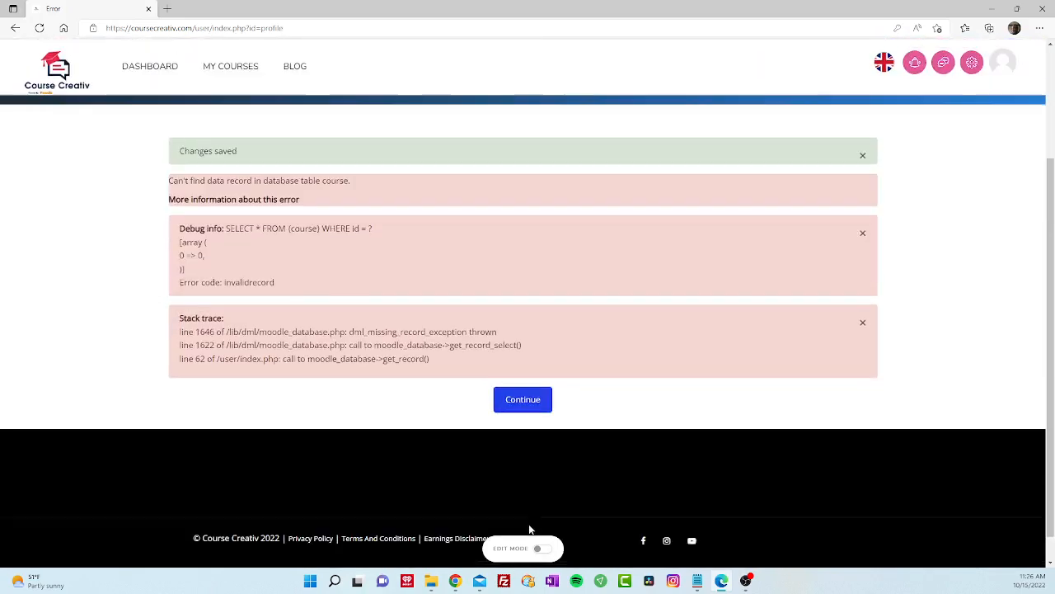
{"action": "left_click", "coordinate": [525, 393]}
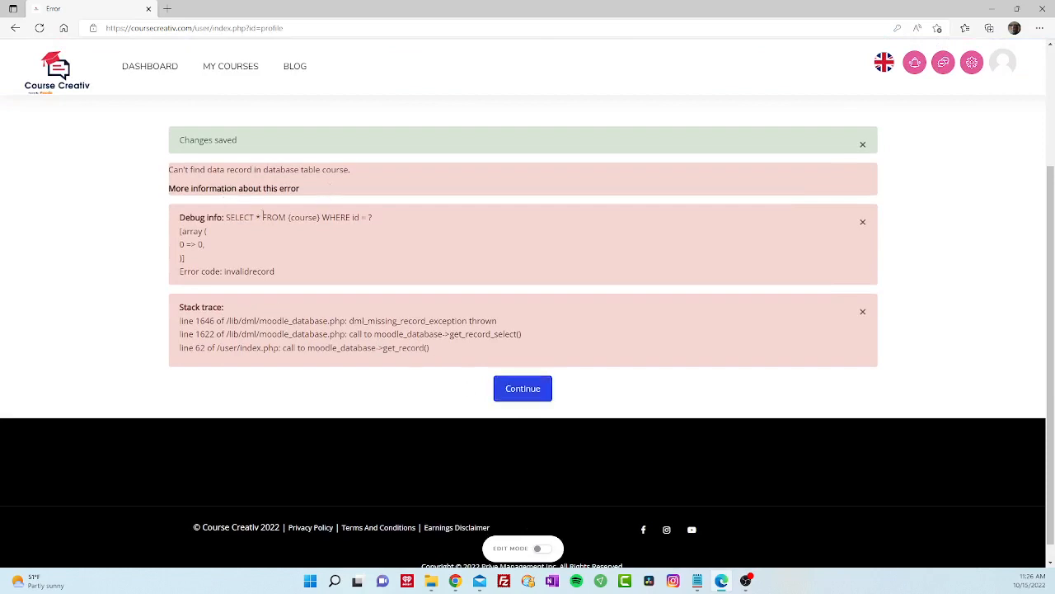
{"action": "left_click", "coordinate": [523, 388]}
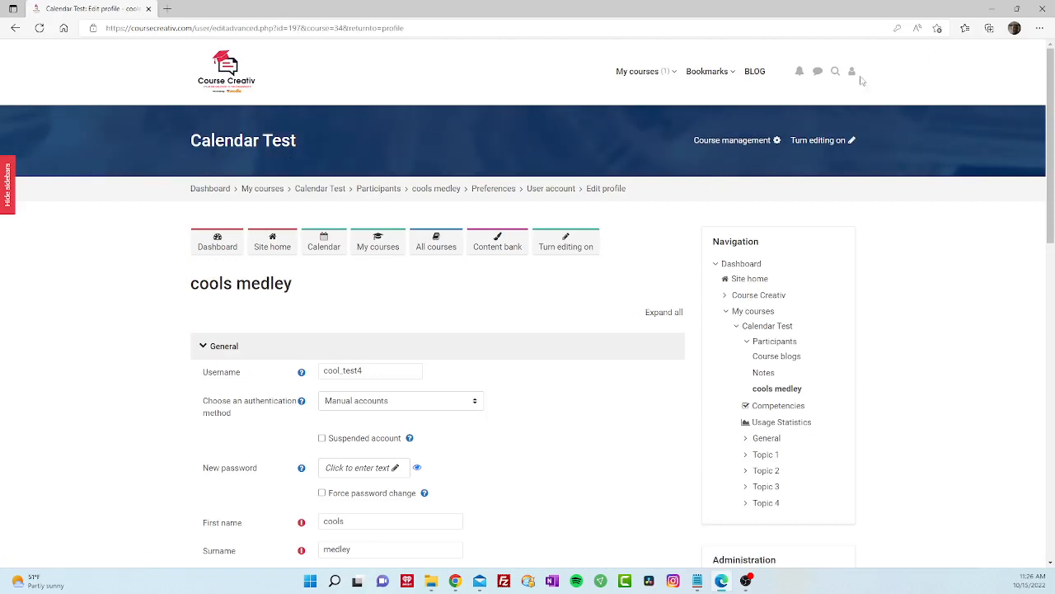
- Log out of the instructor account and log in as cool_test4 with the student's password
{"action": "left_click", "coordinate": [853, 73]}
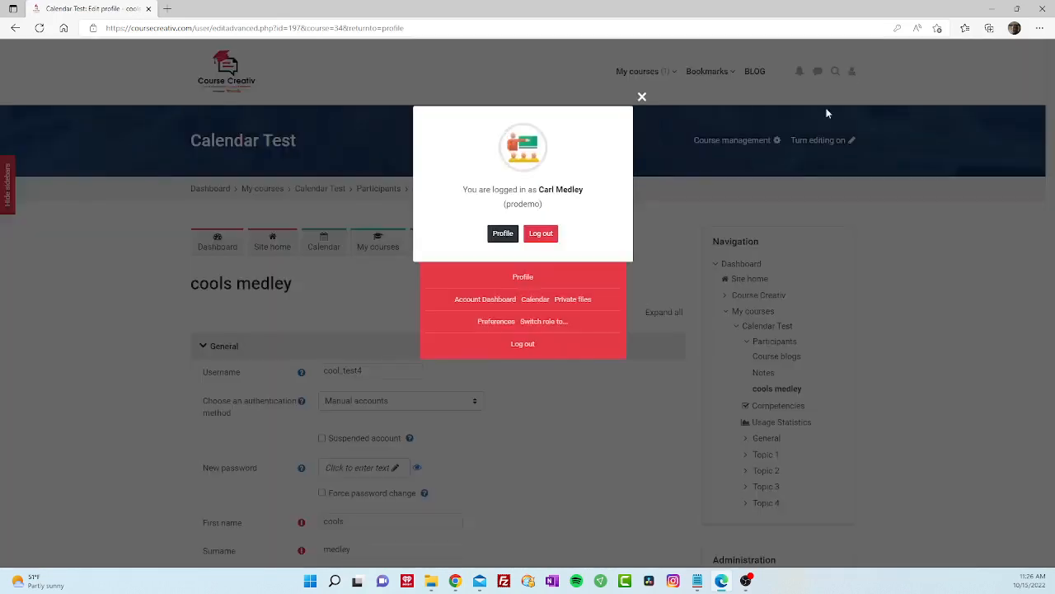
{"action": "left_click", "coordinate": [541, 239]}
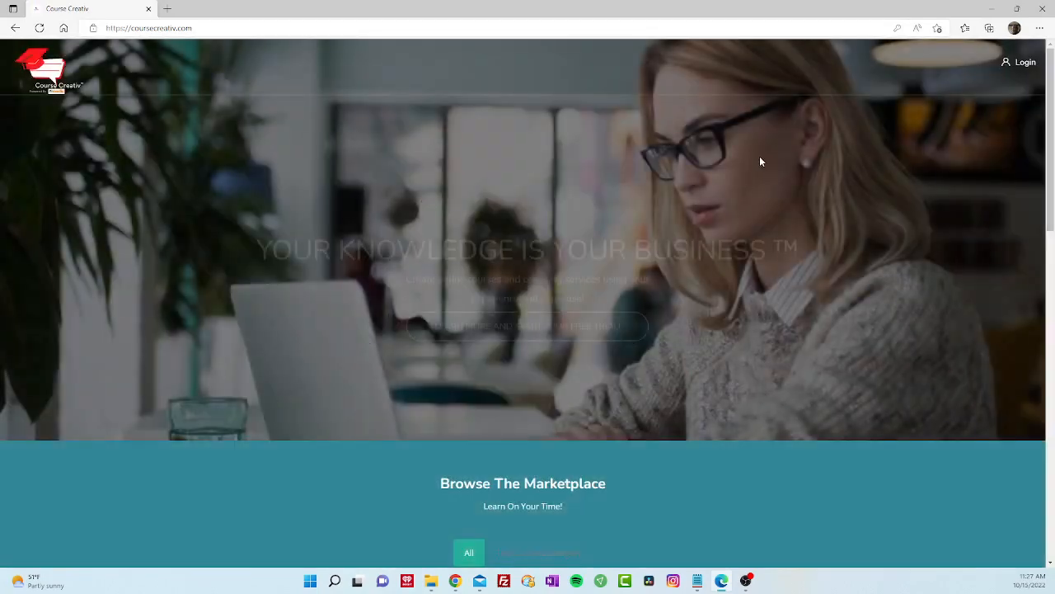
{"action": "left_click", "coordinate": [1004, 79]}
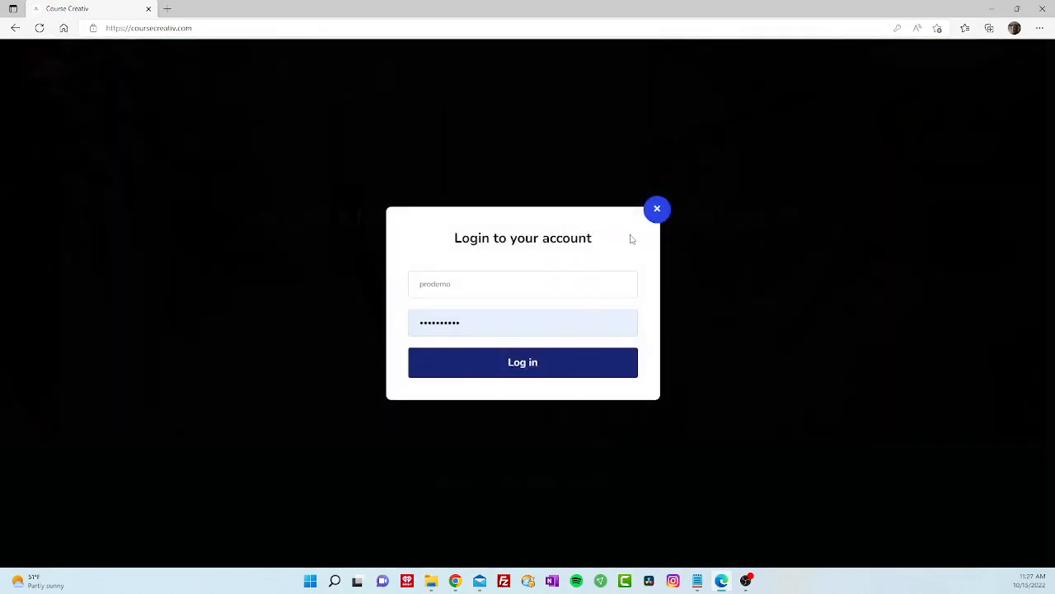
{"action": "double_click", "coordinate": [456, 284]}
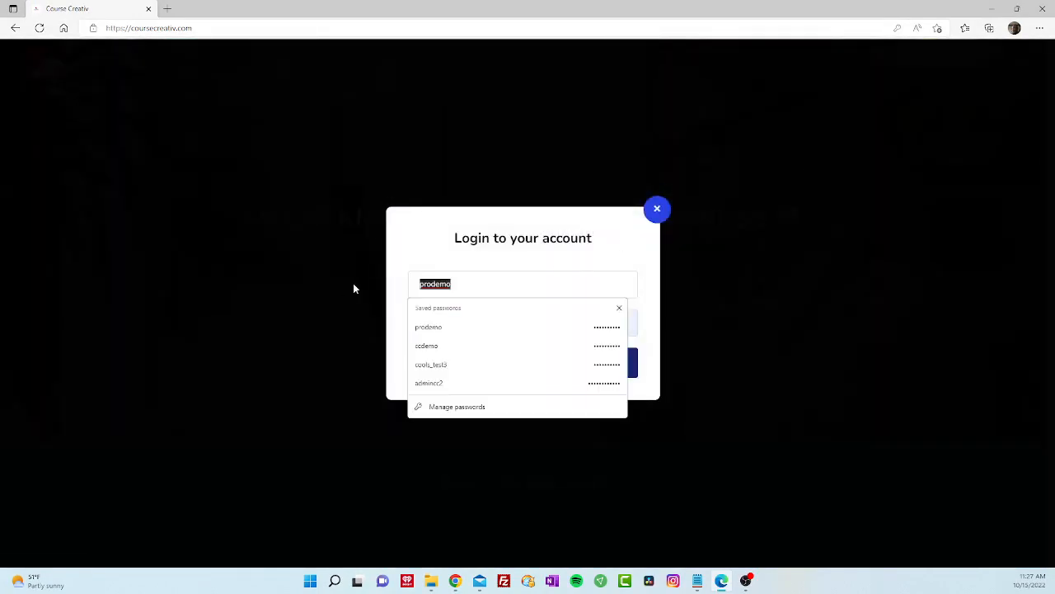
{"action": "type", "text": "cools"}
{"action": "key", "text": "BackSpace"}
{"action": "type", "text": "_"}
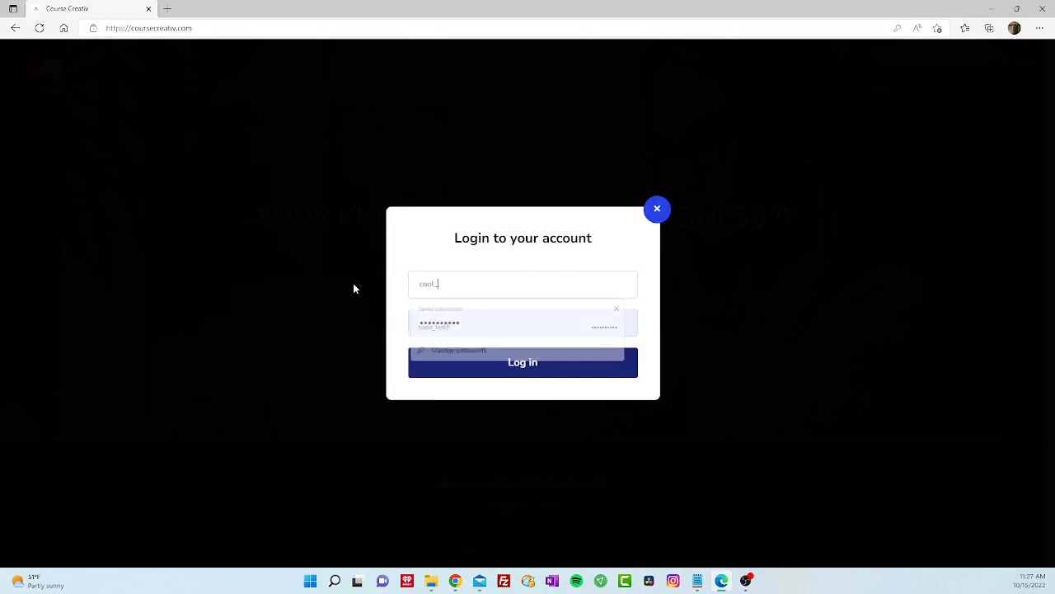
{"action": "type", "text": "test4"}
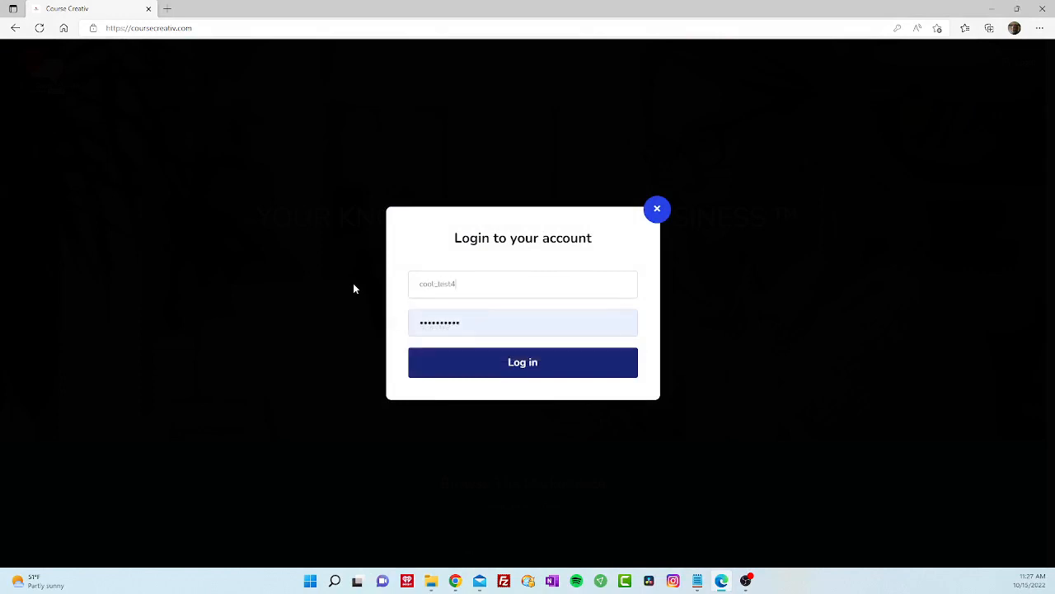
{"action": "key", "text": "Tab"}
{"action": "type", "text": "pass"}
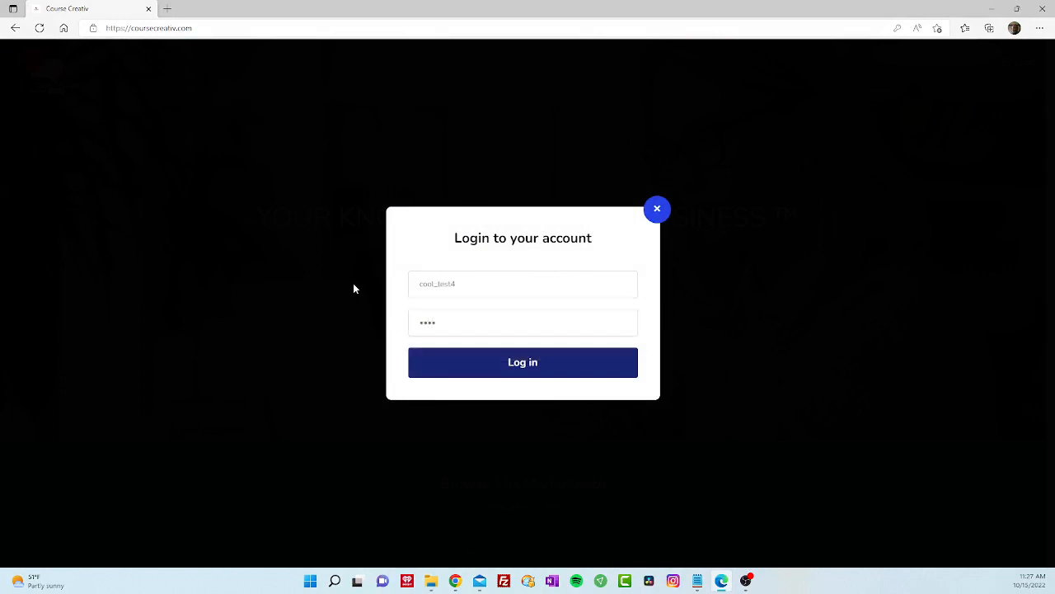
{"action": "left_click", "coordinate": [527, 375]}
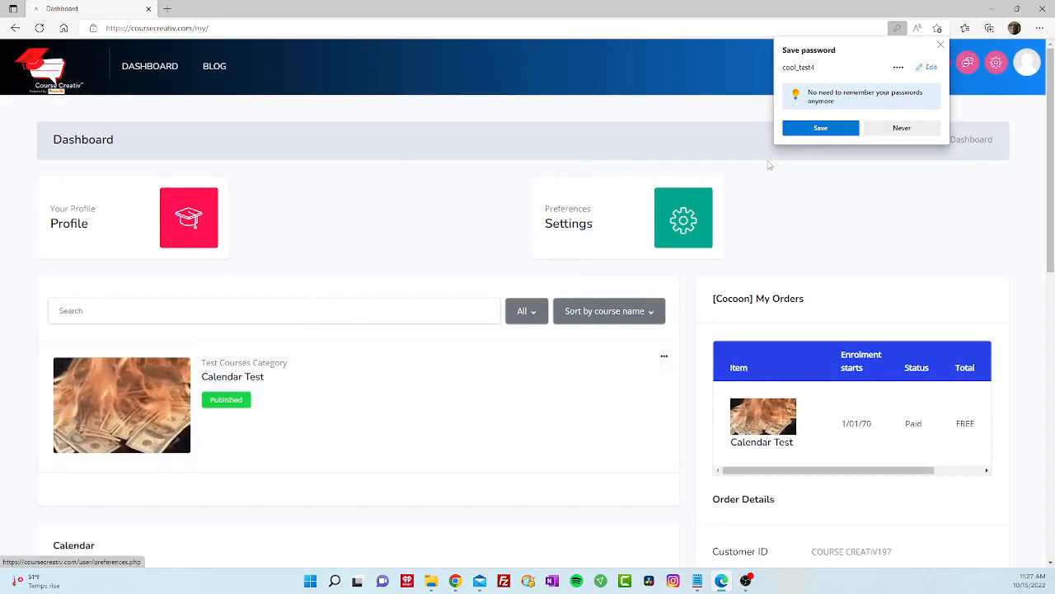
- Decline the browser's Save password offer, staying on the student Dashboard with Calendar Test
{"action": "left_click", "coordinate": [901, 127]}
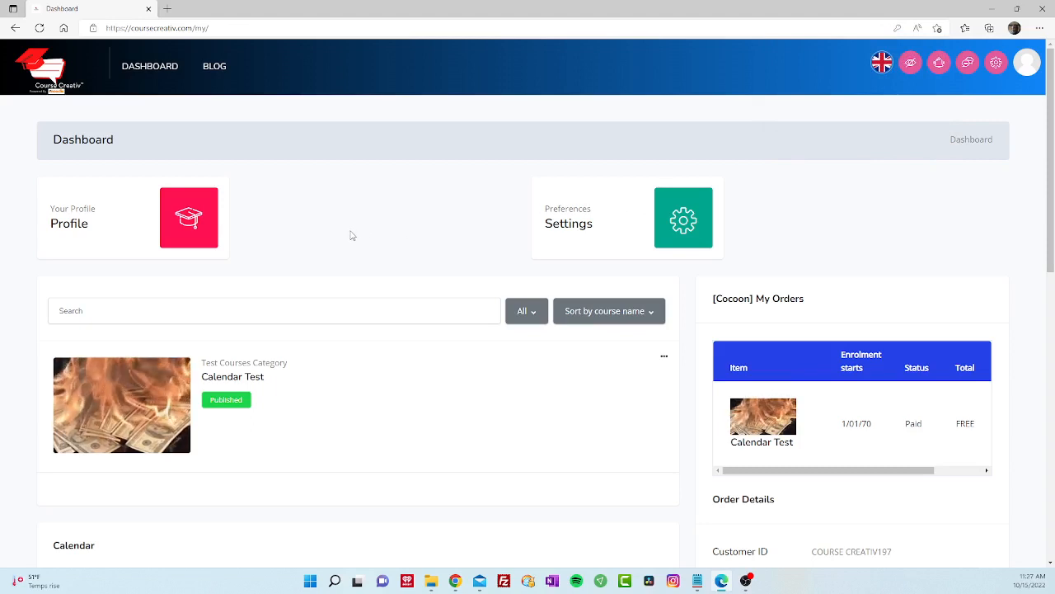
{"action": "mouse_move", "coordinate": [134, 394]}
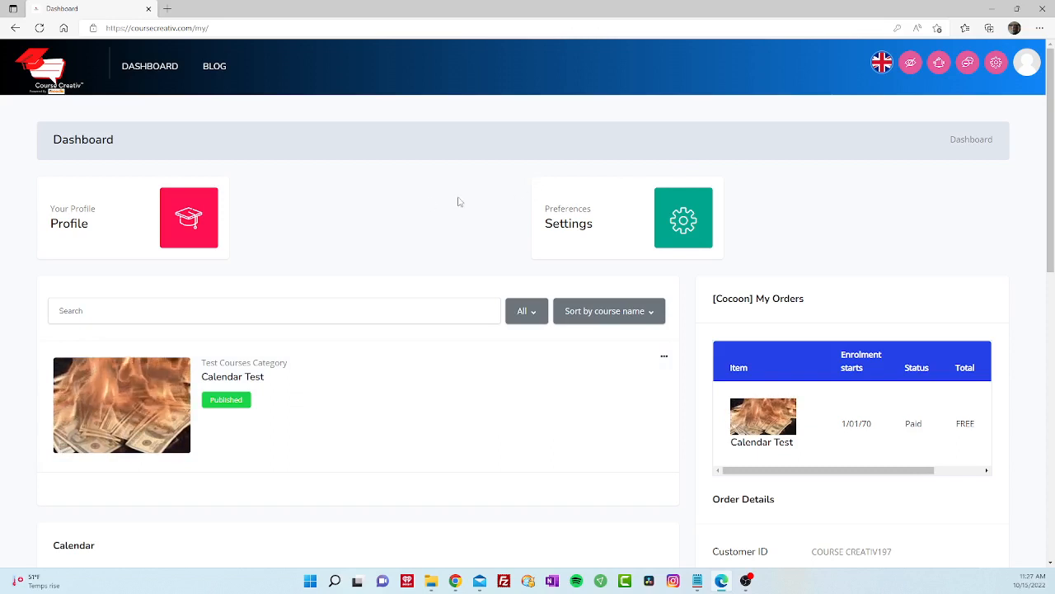
{"action": "mouse_move", "coordinate": [162, 364]}
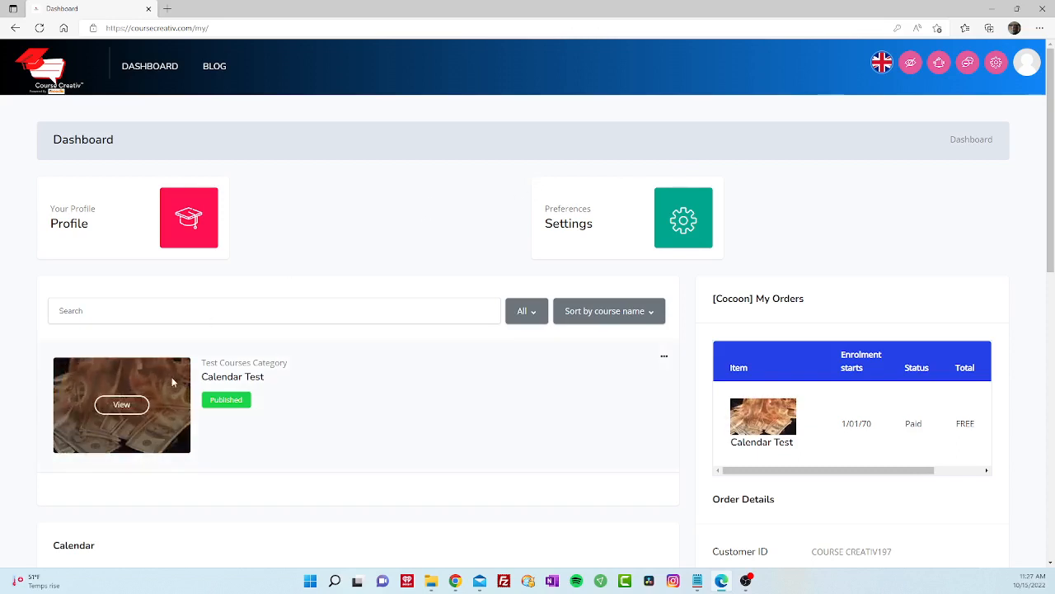